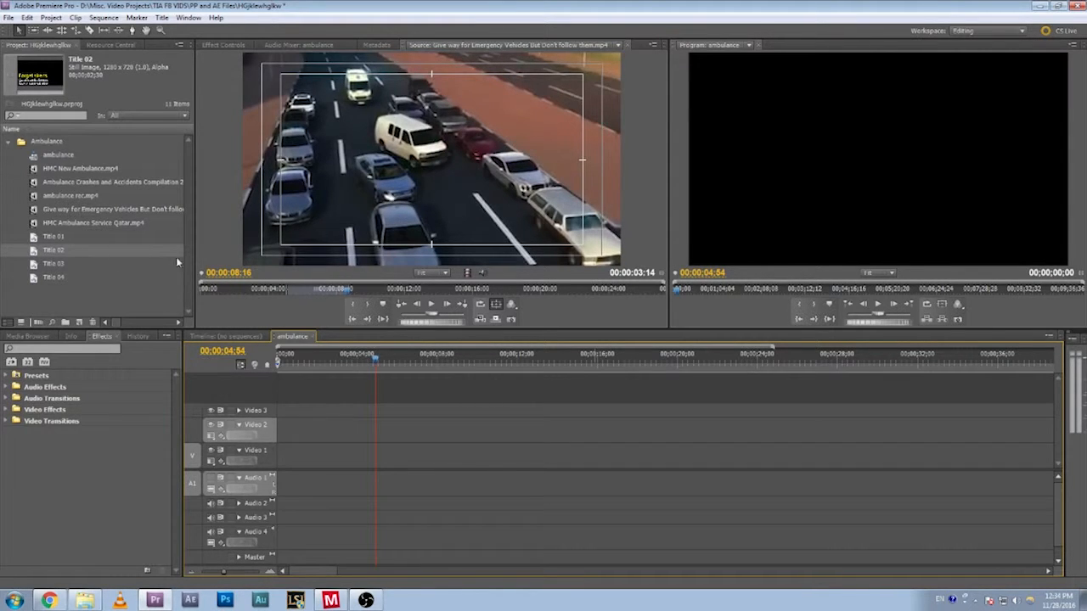
- Load HMC Ambulance Service Qatar.mp4 into the source monitor and preview its opening seconds
{"action": "left_click", "coordinate": [37, 211]}
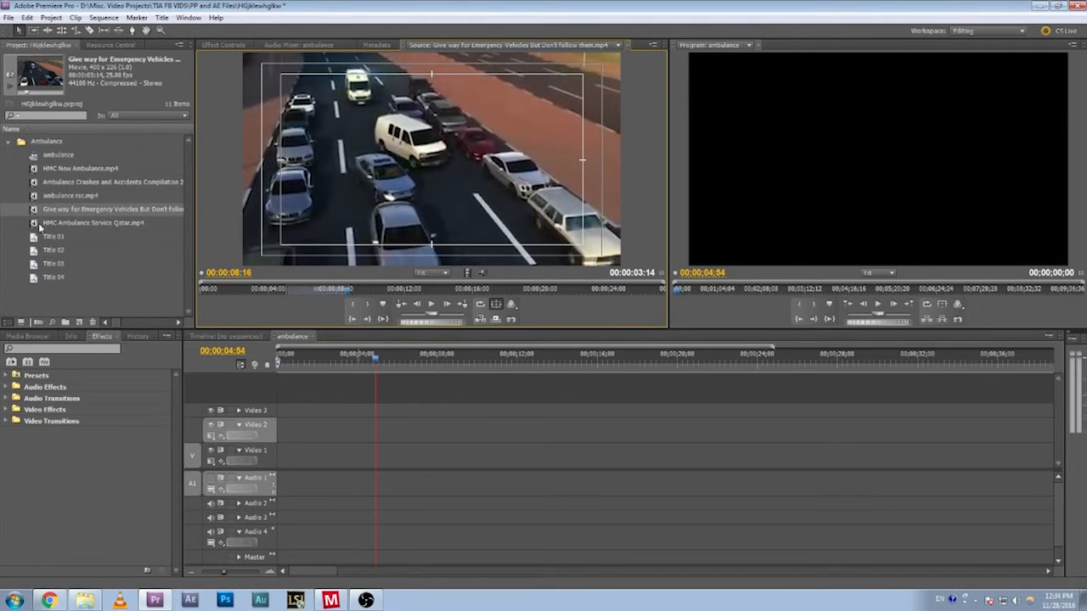
{"action": "left_click", "coordinate": [39, 225]}
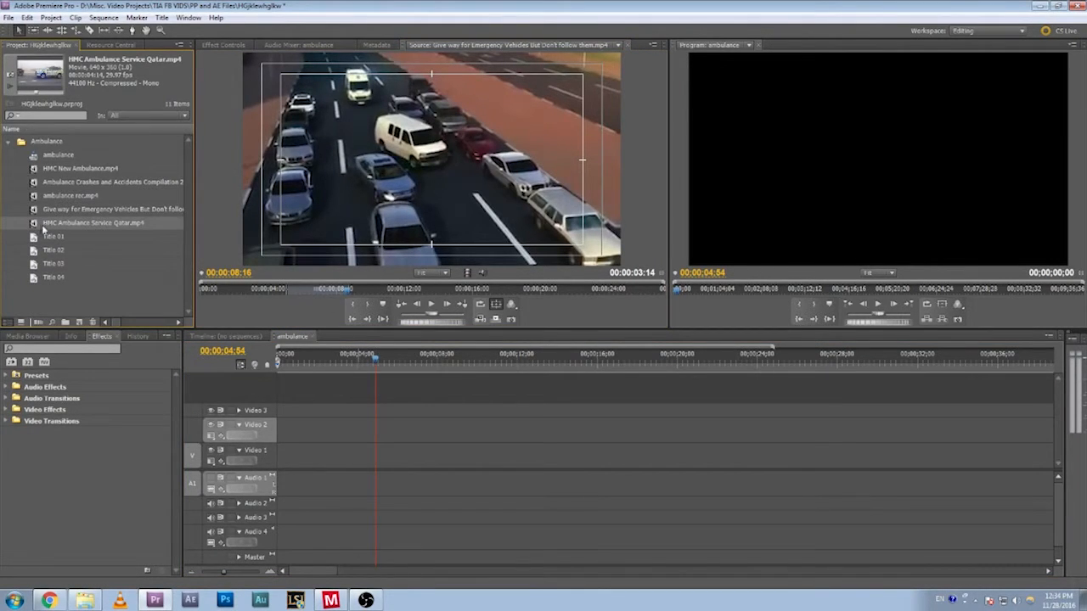
{"action": "double_click", "coordinate": [37, 225]}
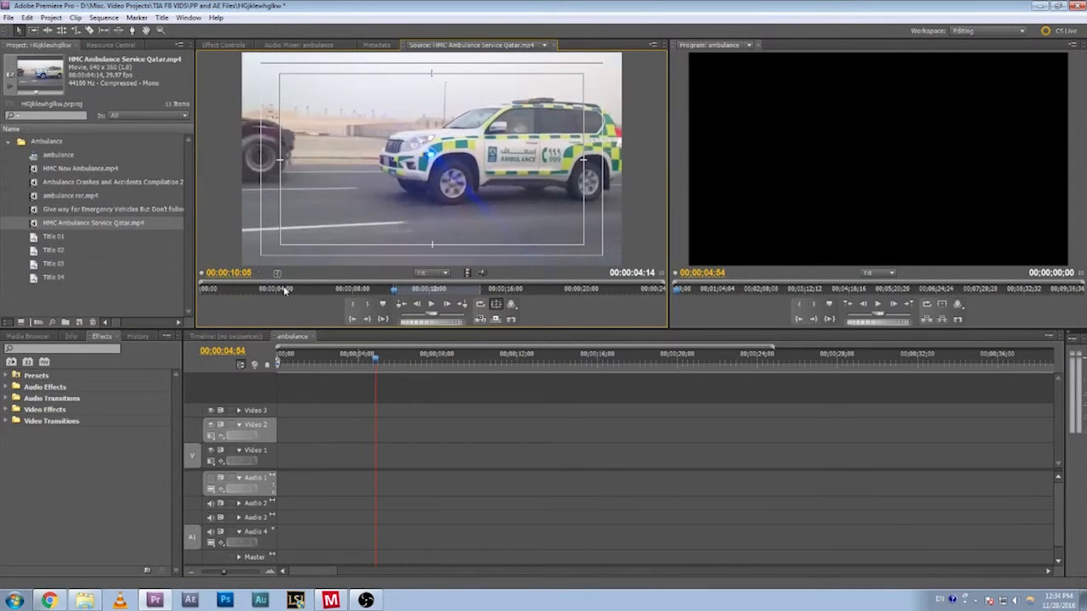
{"action": "left_click_drag", "start_coordinate": [285, 290], "coordinate": [171, 284]}
{"action": "left_click", "coordinate": [431, 306]}
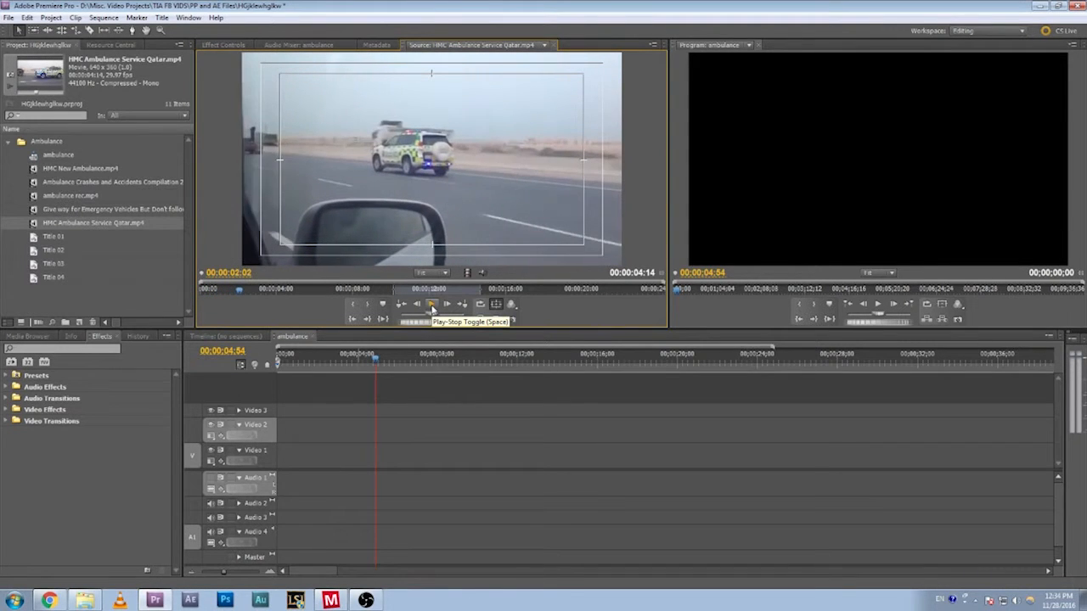
{"action": "left_click", "coordinate": [431, 306]}
{"action": "left_click_drag", "start_coordinate": [239, 290], "coordinate": [299, 290]}
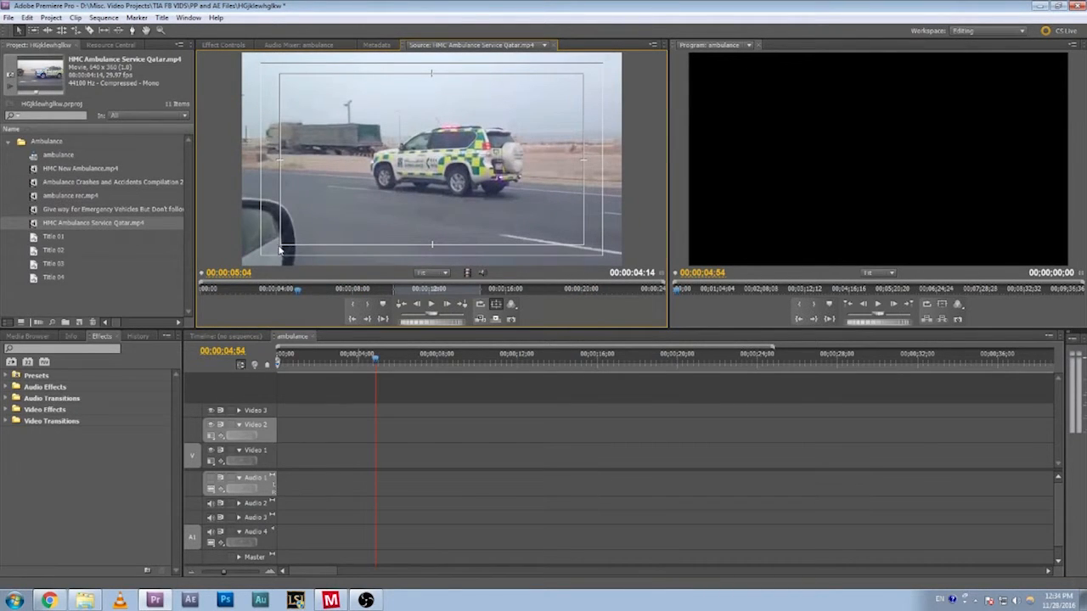
- Mark the source clip's in point at 00:00:14:11 and its out point at 00:00:16:18
{"action": "left_click_drag", "start_coordinate": [298, 288], "coordinate": [476, 291]}
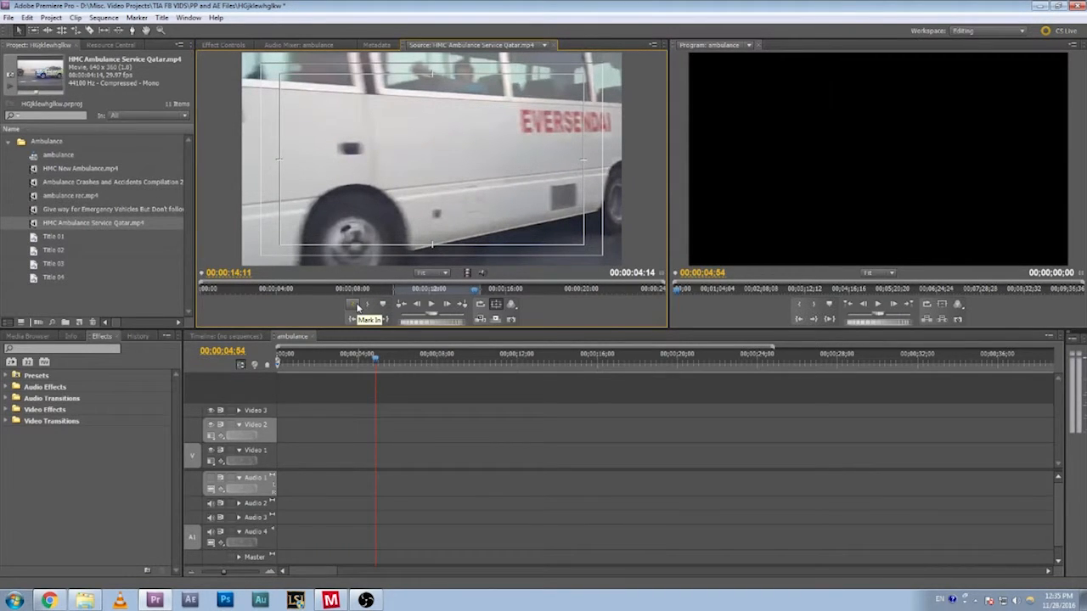
{"action": "left_click", "coordinate": [357, 307]}
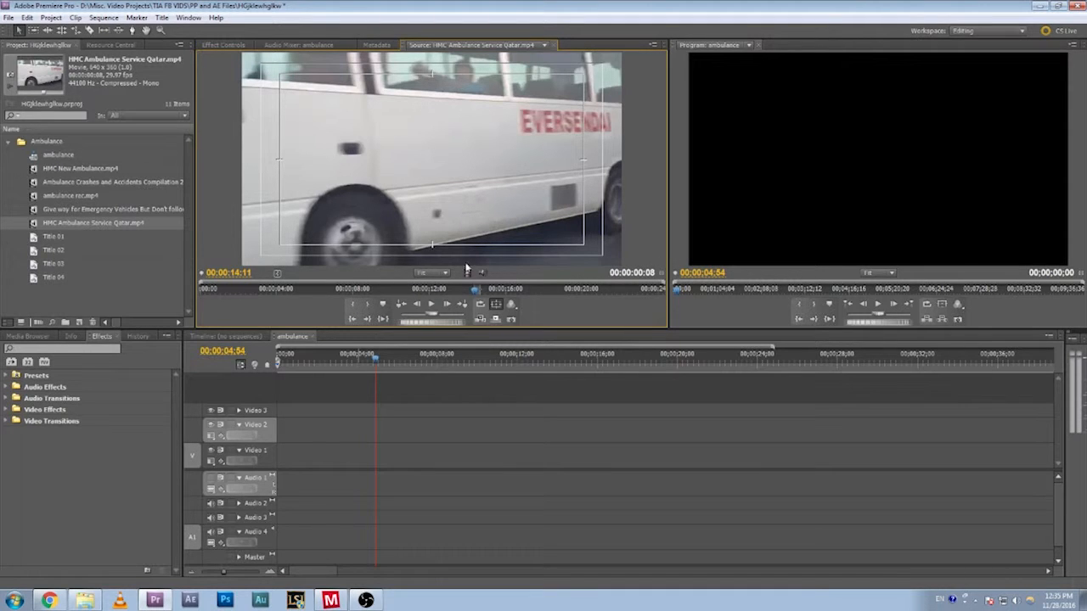
{"action": "left_click_drag", "start_coordinate": [476, 292], "coordinate": [519, 294]}
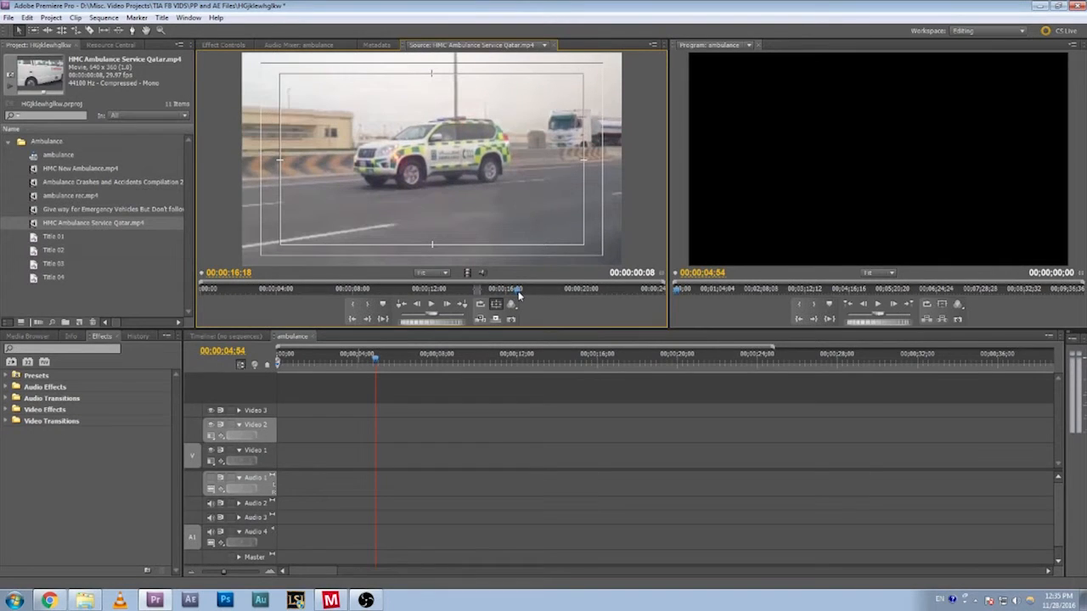
{"action": "left_click", "coordinate": [368, 304]}
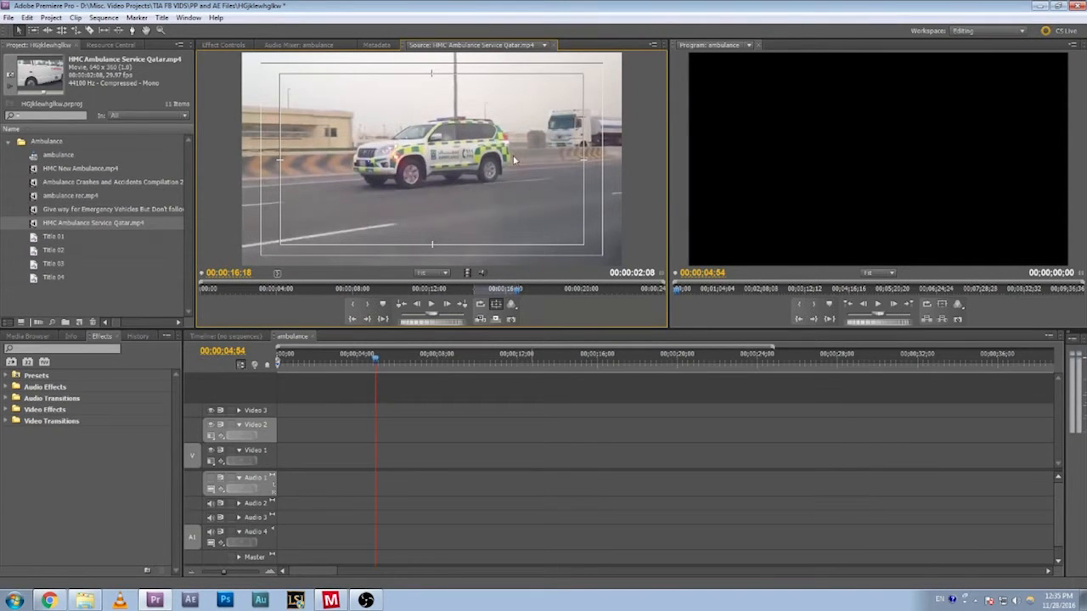
- Place the marked section at the start of the Video 1 track in the ambulance sequence and play it
{"action": "left_click_drag", "start_coordinate": [505, 196], "coordinate": [283, 468]}
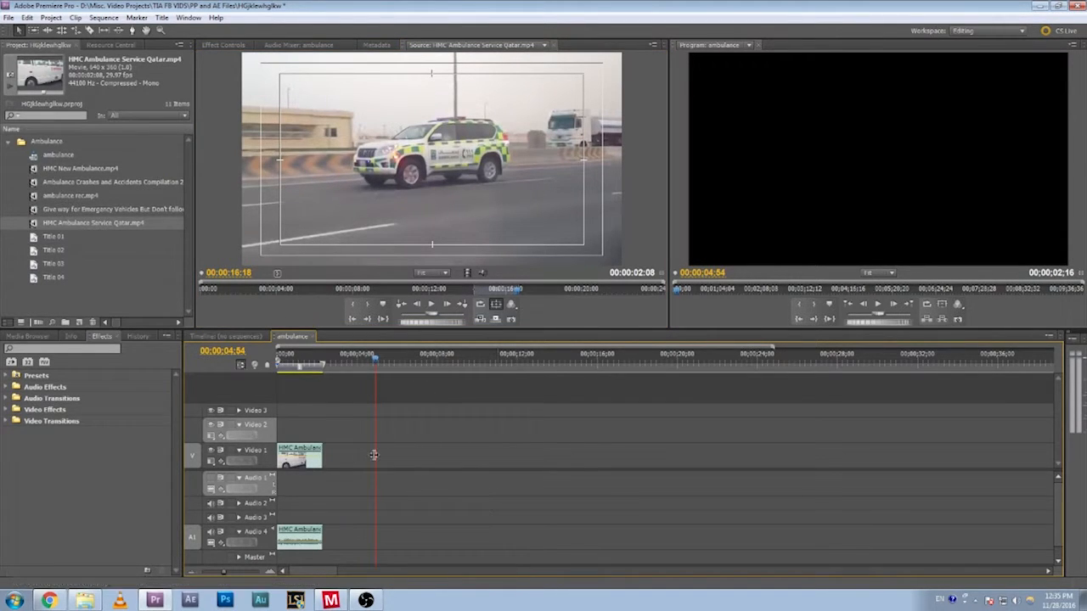
{"action": "left_click_drag", "start_coordinate": [286, 358], "coordinate": [289, 358]}
{"action": "key", "text": "space"}
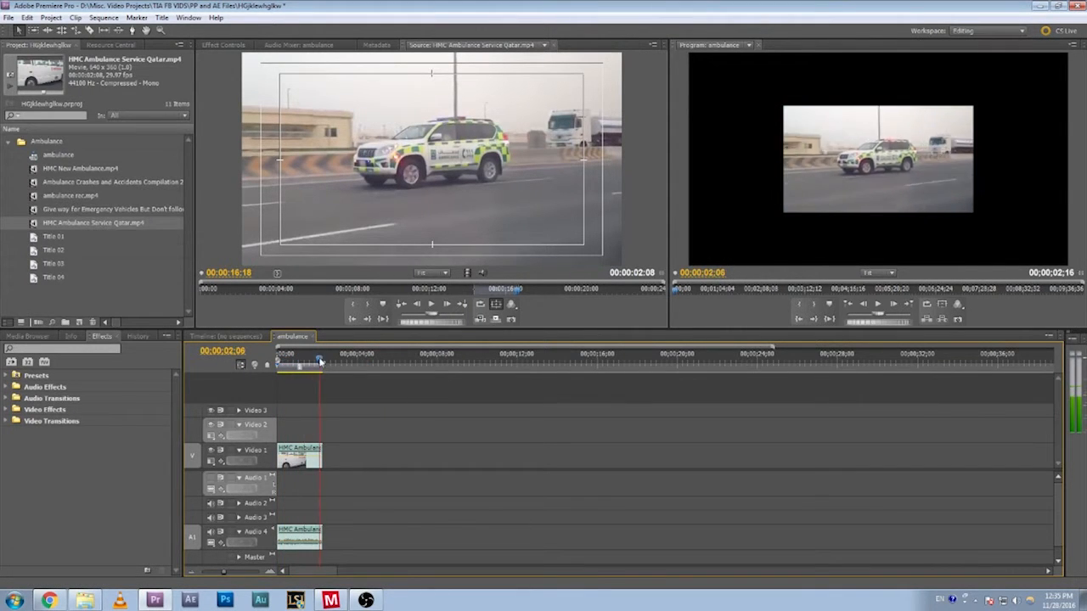
- Replay the placed clip from the sequence start and examine its frame size in the program monitor around 00:00:01:05
{"action": "double_click", "coordinate": [32, 227]}
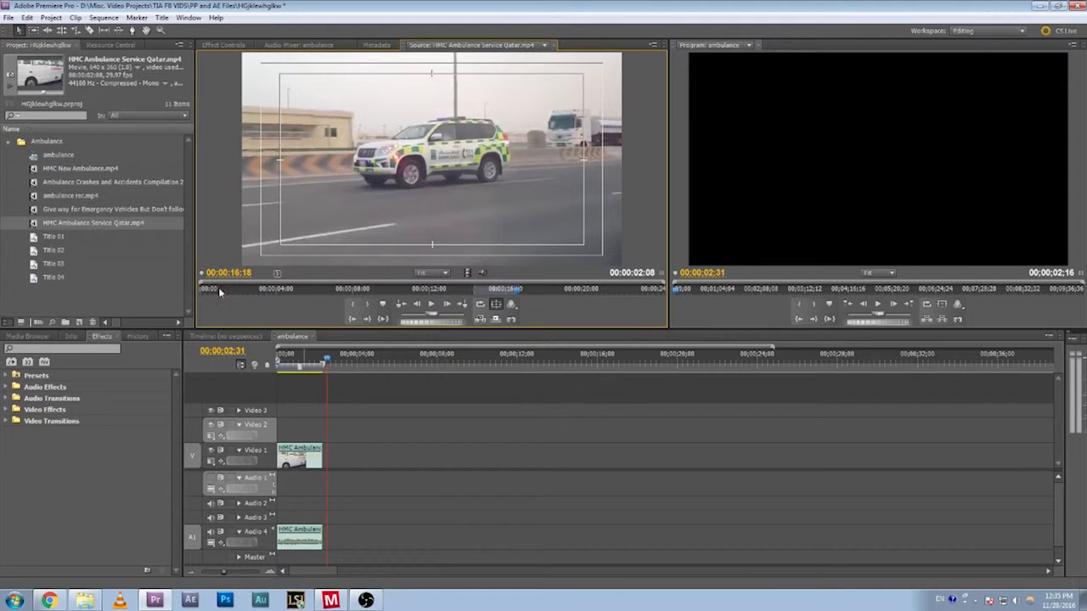
{"action": "mouse_move", "coordinate": [281, 363]}
{"action": "left_mouse_down"}
{"action": "mouse_move", "coordinate": [327, 360]}
{"action": "mouse_move", "coordinate": [269, 365]}
{"action": "left_mouse_up"}
{"action": "key", "text": "space"}
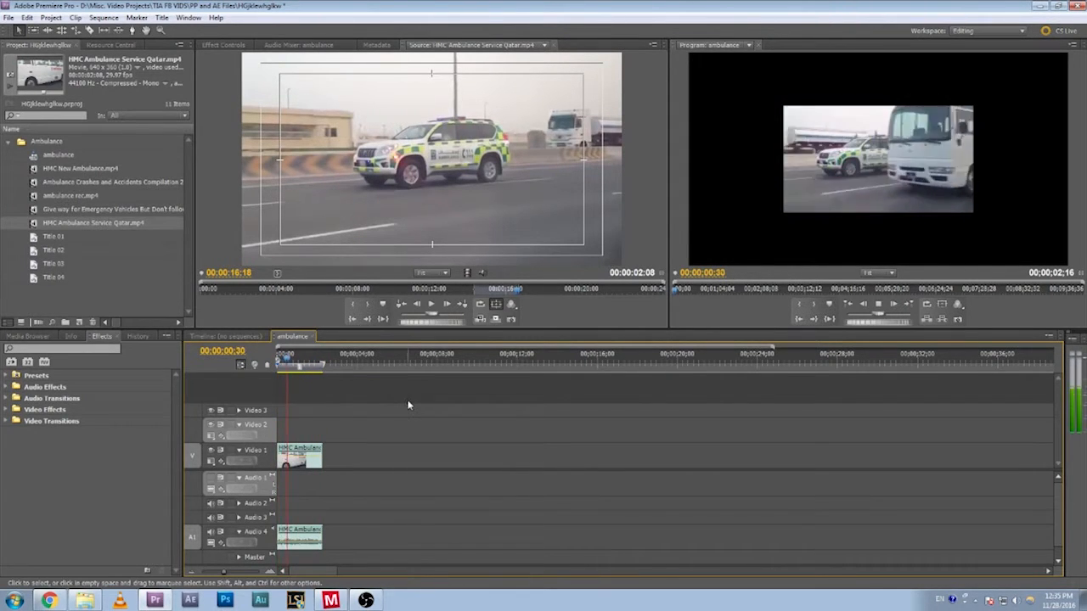
{"action": "key", "text": "space"}
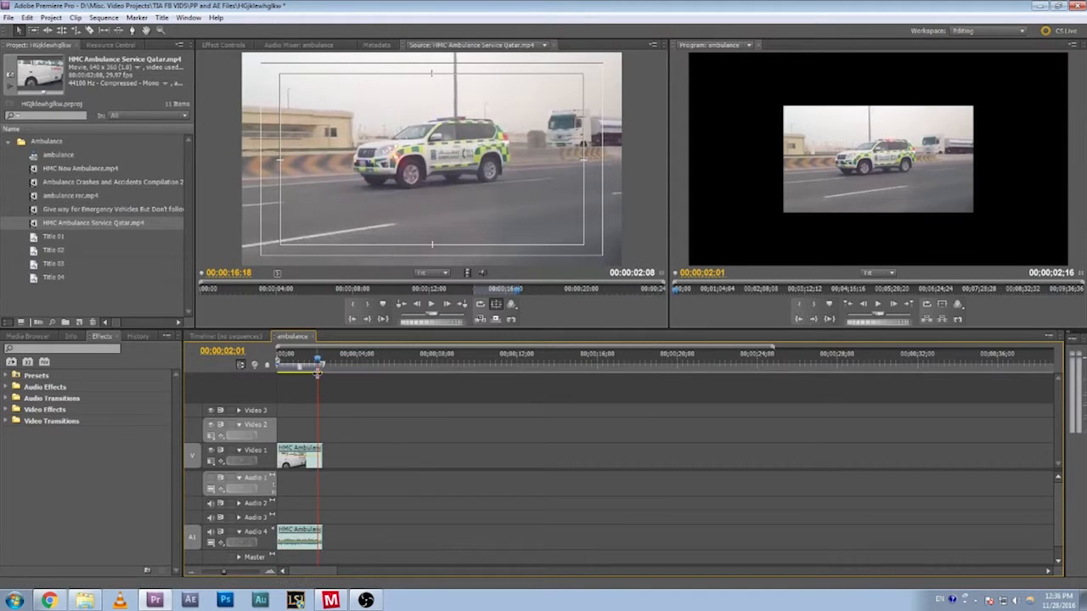
{"action": "left_click", "coordinate": [291, 360]}
{"action": "left_click_drag", "start_coordinate": [290, 360], "coordinate": [302, 409]}
{"action": "left_click_drag", "start_coordinate": [301, 365], "coordinate": [298, 363]}
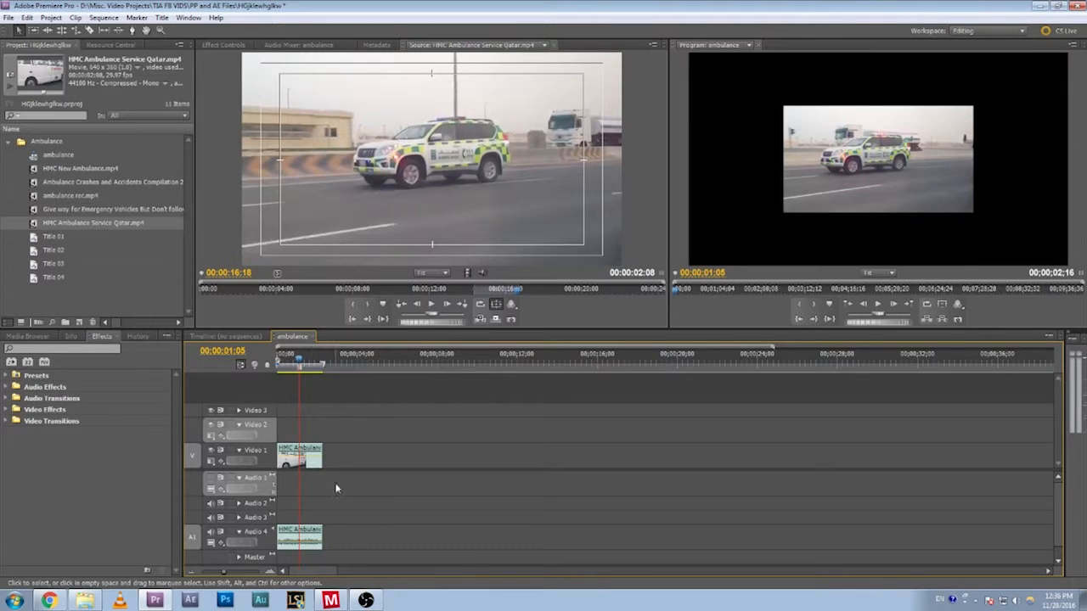
- Scale the ambulance clip up in the program monitor until it fills the whole frame, then deselect it
{"action": "left_click", "coordinate": [840, 166]}
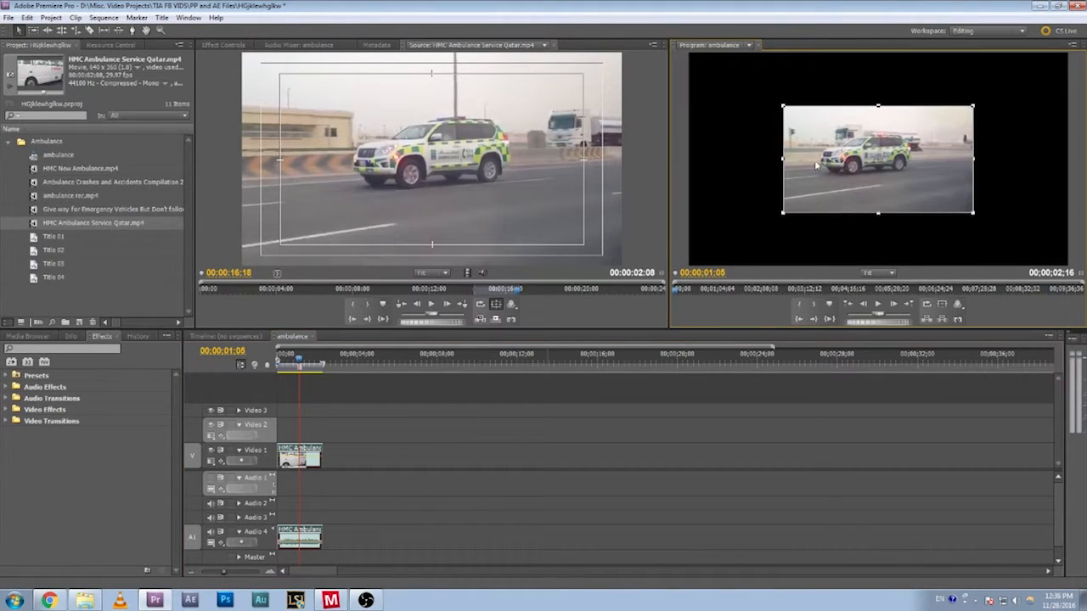
{"action": "left_click_drag", "start_coordinate": [780, 157], "coordinate": [687, 178]}
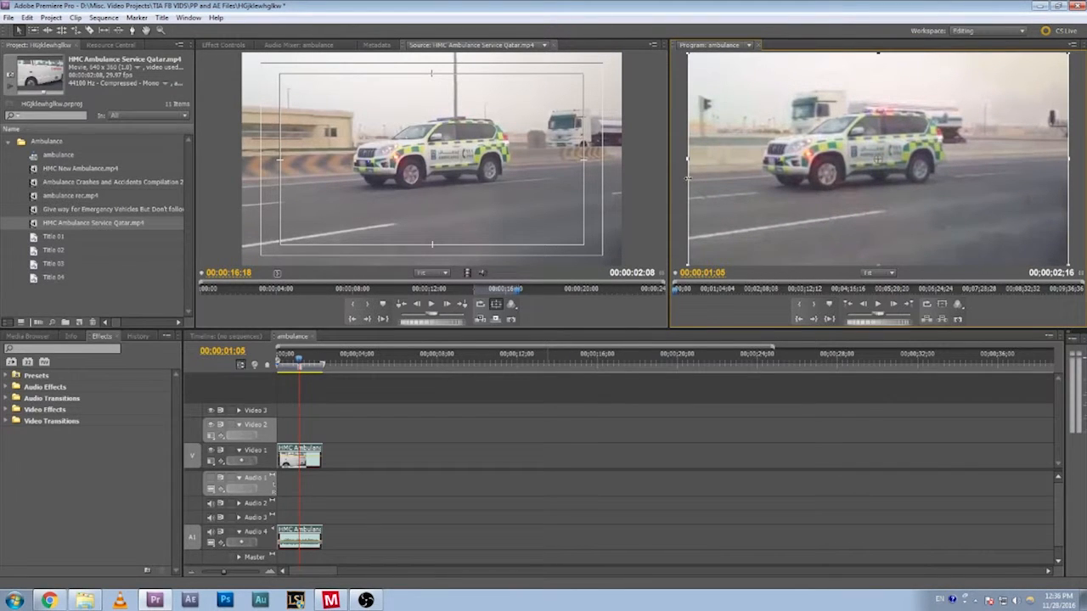
{"action": "left_click", "coordinate": [683, 198]}
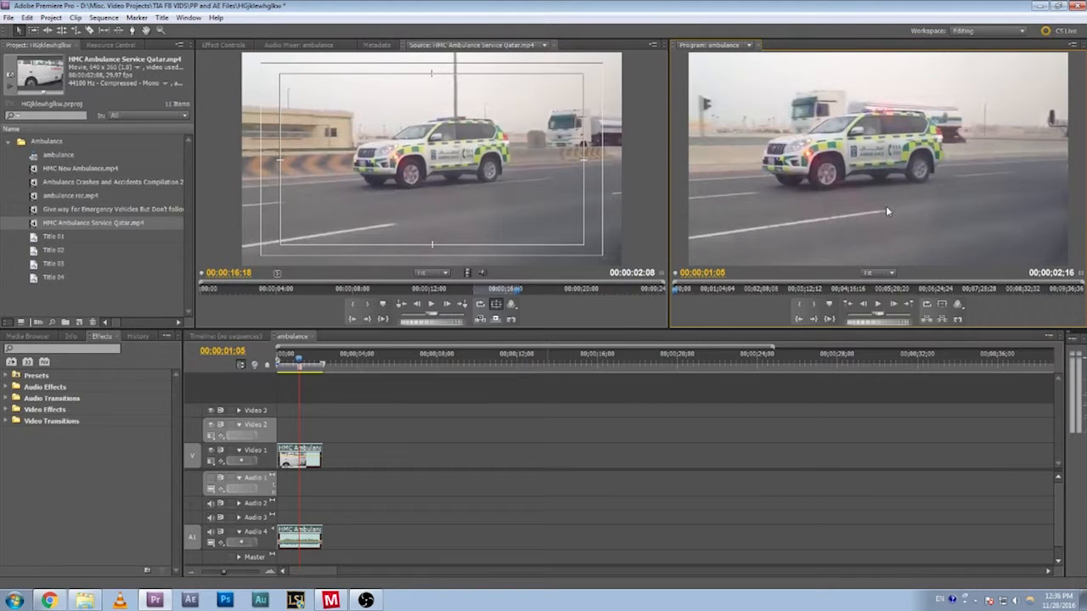
- Play and scrub through the enlarged clip in the sequence to check its picture and sound
{"action": "left_click", "coordinate": [278, 361]}
{"action": "key", "text": "space"}
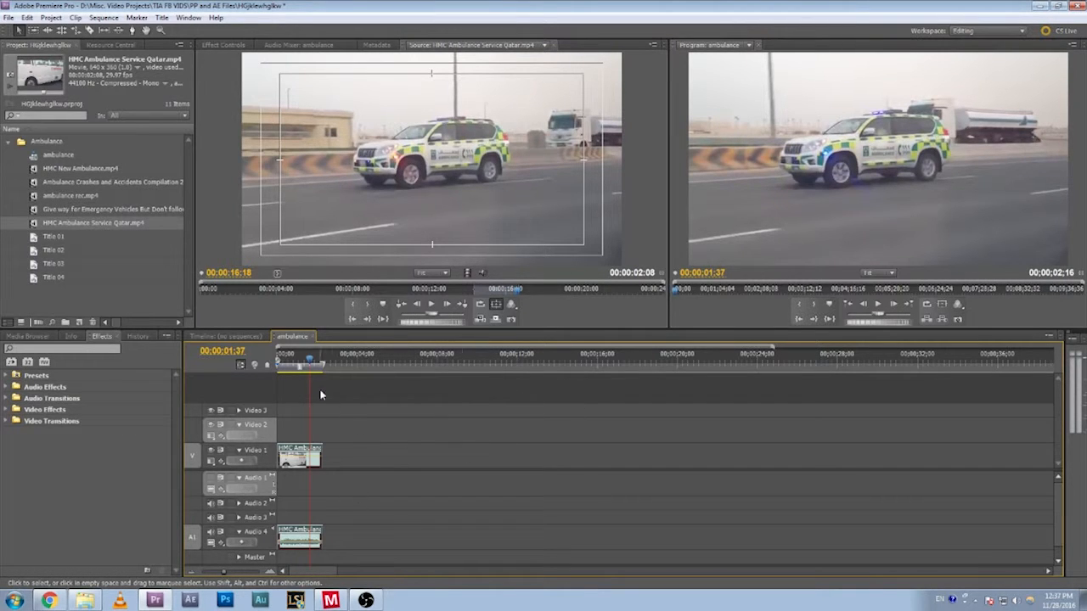
{"action": "mouse_move", "coordinate": [311, 365]}
{"action": "left_mouse_down"}
{"action": "mouse_move", "coordinate": [284, 359]}
{"action": "mouse_move", "coordinate": [305, 361]}
{"action": "mouse_move", "coordinate": [285, 363]}
{"action": "mouse_move", "coordinate": [295, 365]}
{"action": "left_mouse_up"}
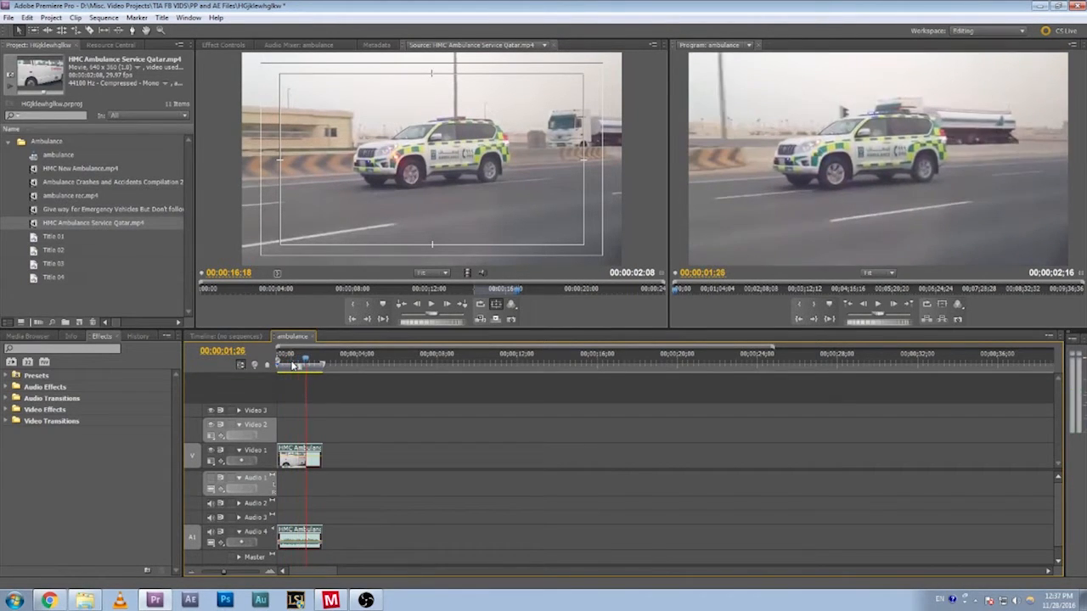
{"action": "key", "text": "space"}
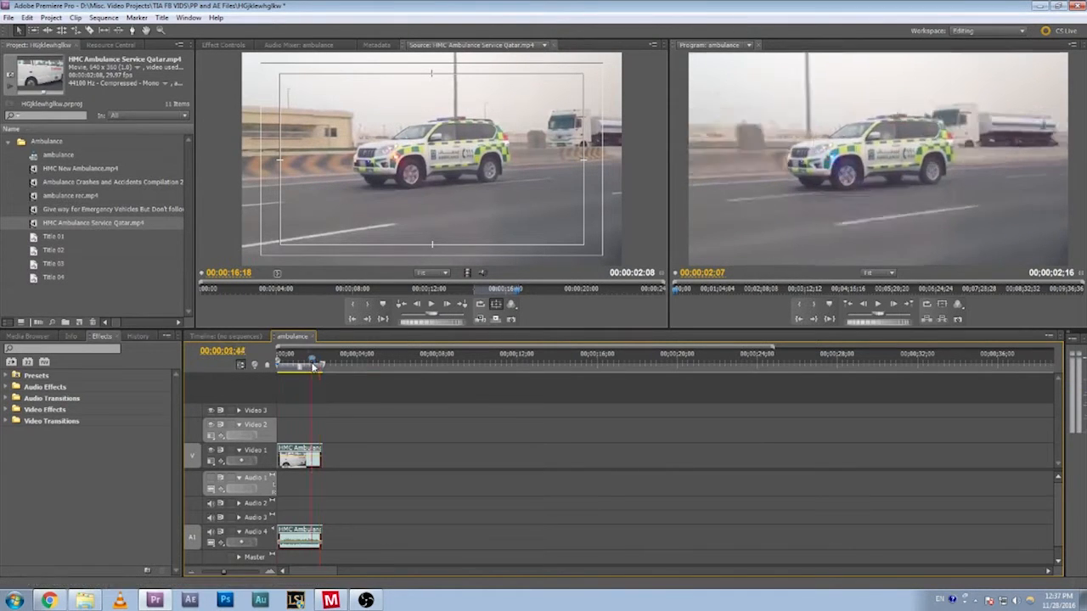
{"action": "key", "text": "Home"}
{"action": "key", "text": "space"}
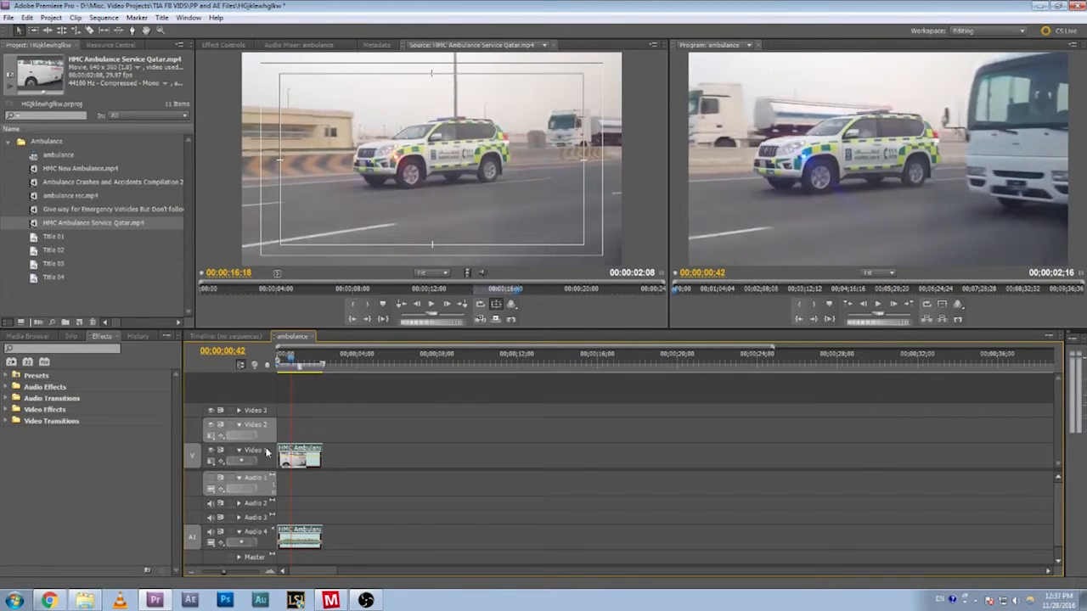
{"action": "left_click_drag", "start_coordinate": [292, 360], "coordinate": [299, 365]}
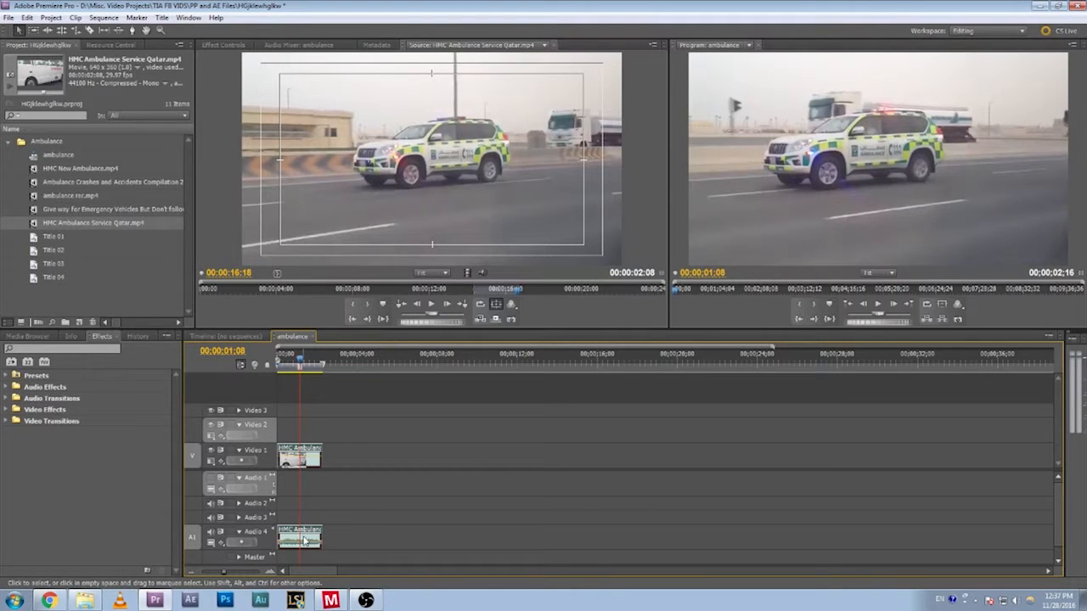
- Try moving the linked clip along the timeline, return it to the sequence start, and play it again
{"action": "left_click_drag", "start_coordinate": [302, 453], "coordinate": [355, 456]}
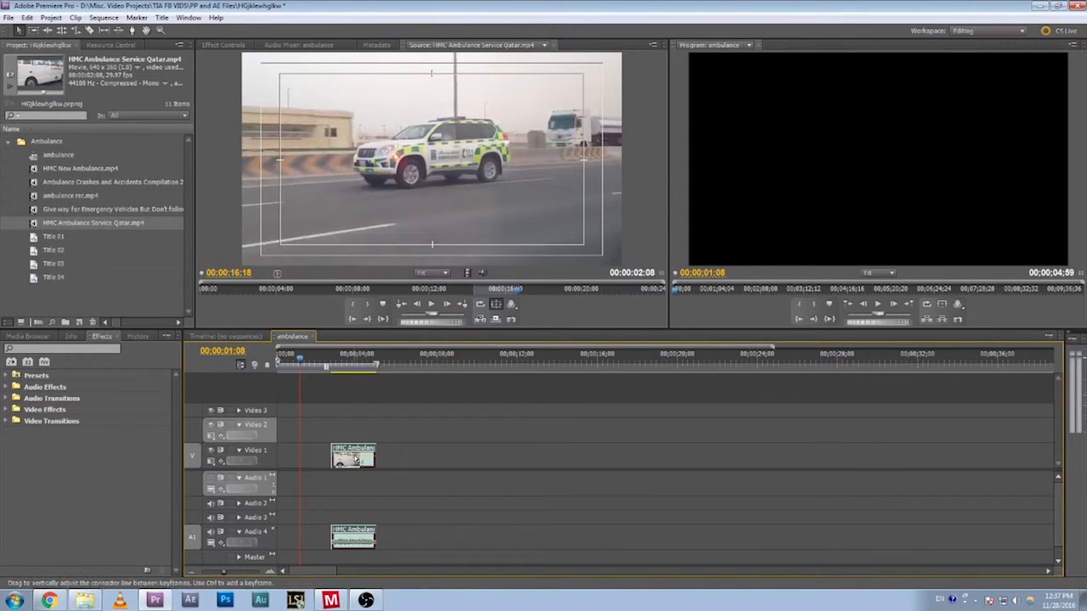
{"action": "left_click_drag", "start_coordinate": [353, 455], "coordinate": [298, 457]}
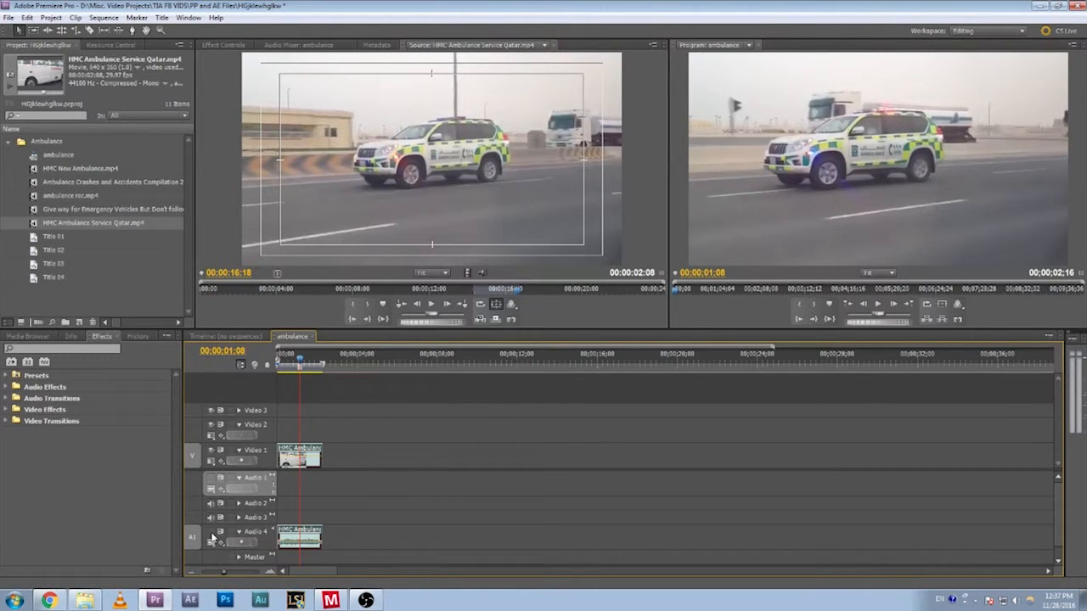
{"action": "left_click_drag", "start_coordinate": [301, 361], "coordinate": [259, 374]}
{"action": "key", "text": "space"}
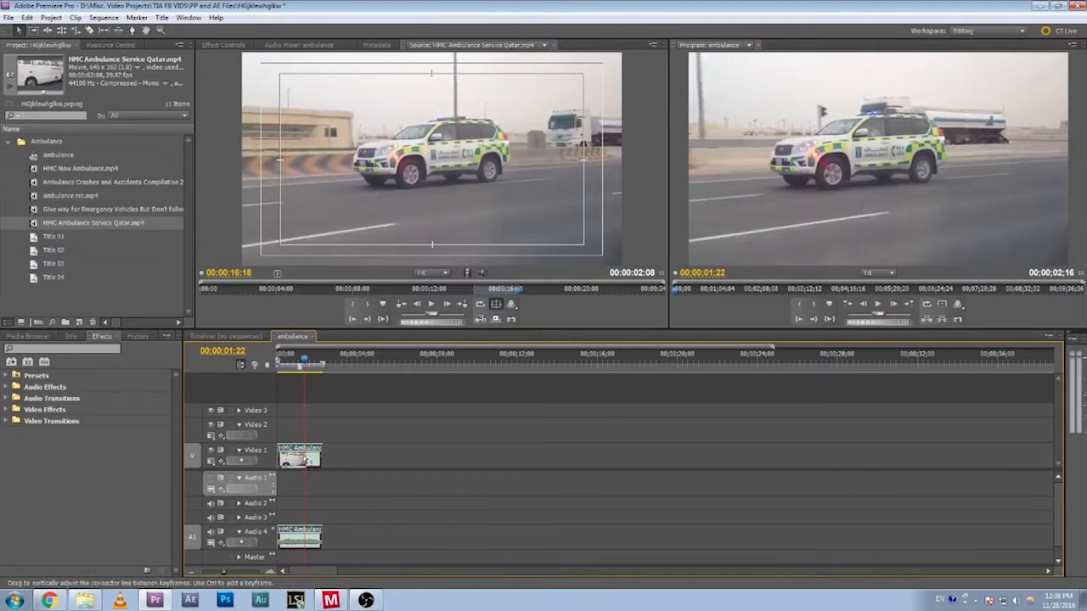
- Delete only the clip's audio from Audio 4, keeping the Video 1 track locked during the removal and unlocking it at the end
{"action": "left_click", "coordinate": [231, 455]}
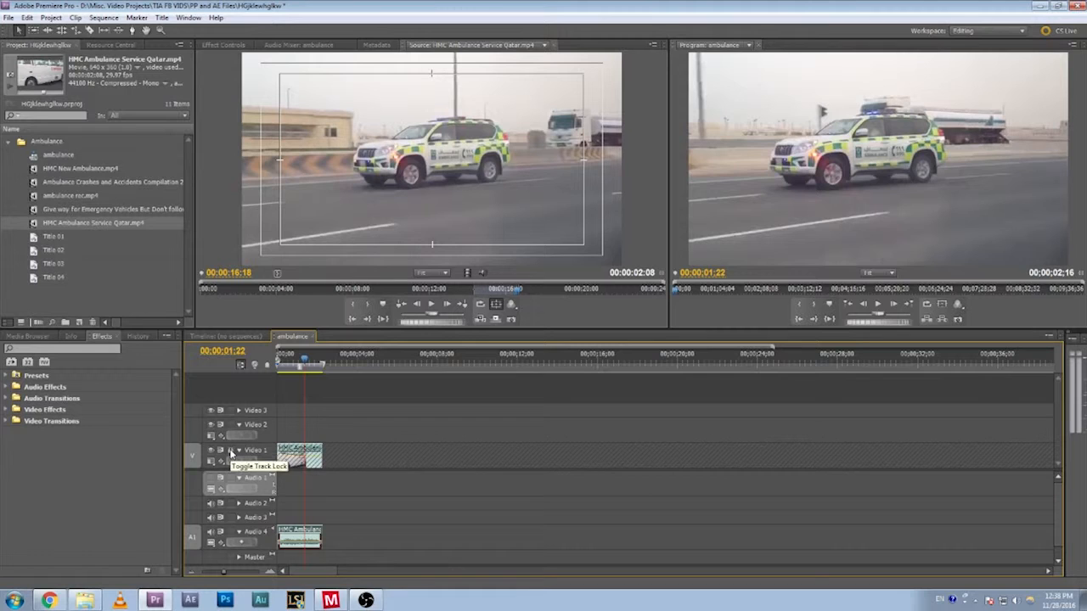
{"action": "left_click", "coordinate": [299, 458]}
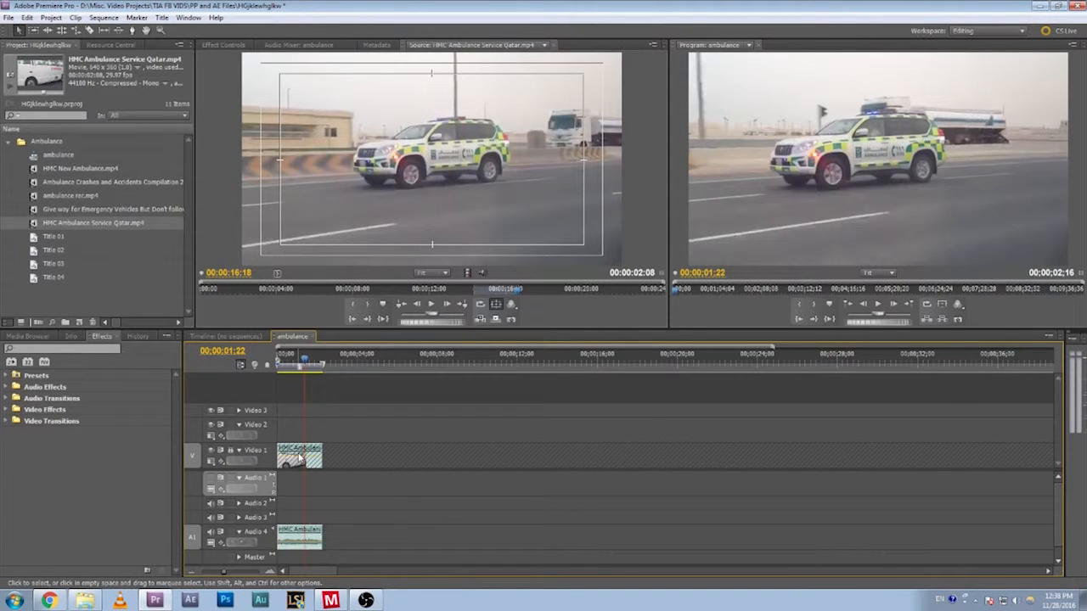
{"action": "left_click", "coordinate": [310, 528]}
{"action": "mouse_move", "coordinate": [304, 536]}
{"action": "left_mouse_down"}
{"action": "mouse_move", "coordinate": [434, 535]}
{"action": "mouse_move", "coordinate": [322, 535]}
{"action": "mouse_move", "coordinate": [340, 535]}
{"action": "left_mouse_up"}
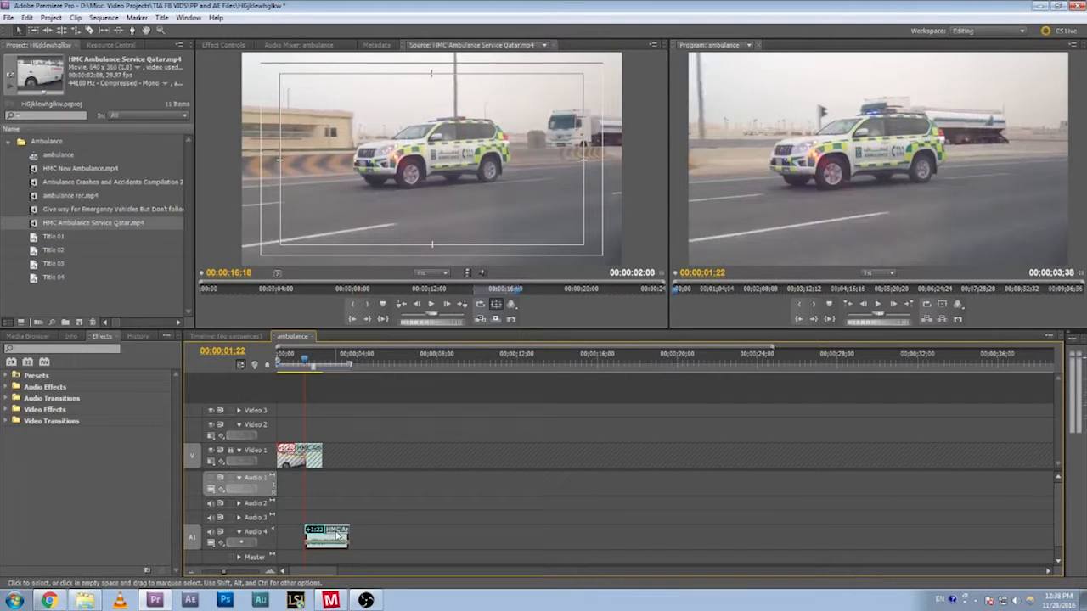
{"action": "mouse_move", "coordinate": [337, 535]}
{"action": "left_mouse_down"}
{"action": "mouse_move", "coordinate": [300, 538]}
{"action": "mouse_move", "coordinate": [337, 535]}
{"action": "left_mouse_up"}
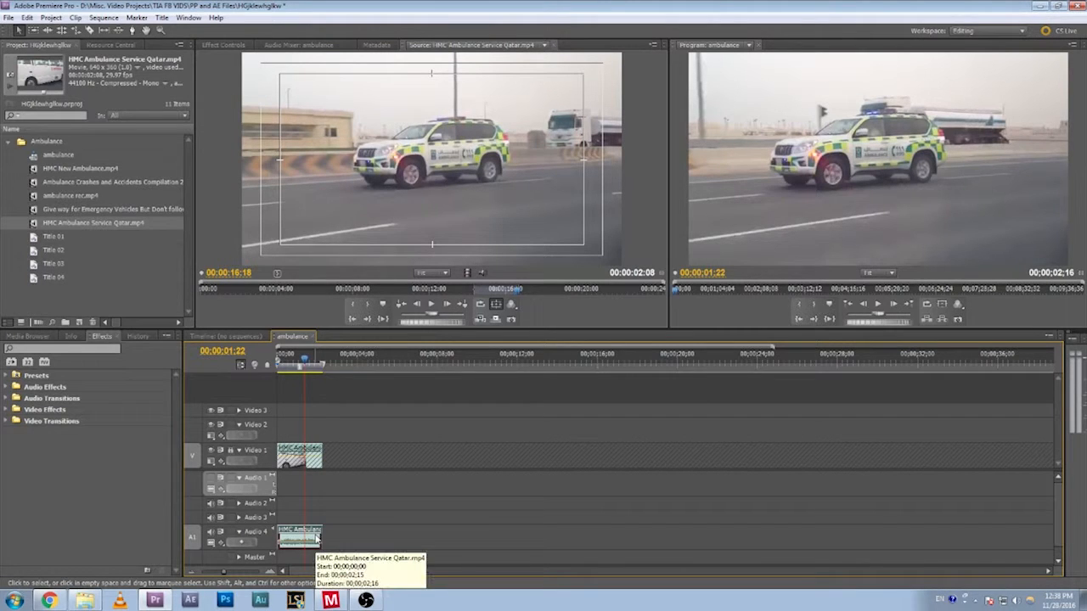
{"action": "key", "text": "Delete"}
{"action": "left_click", "coordinate": [231, 452]}
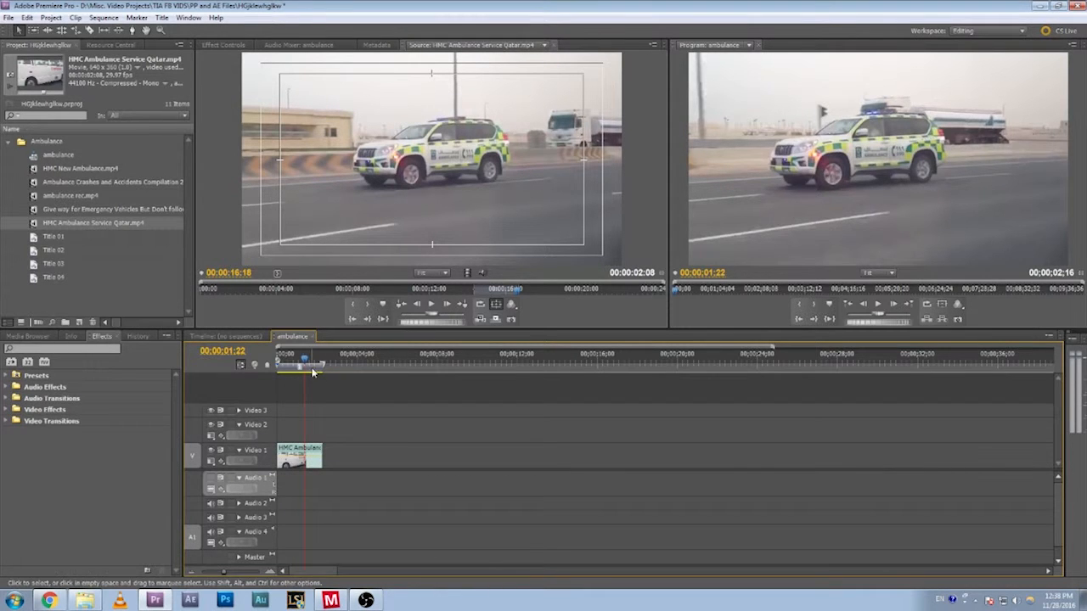
- Play the clip from the sequence start without its audio and park the playhead at 00:00:00:41
{"action": "left_click_drag", "start_coordinate": [305, 360], "coordinate": [267, 365]}
{"action": "key", "text": "space"}
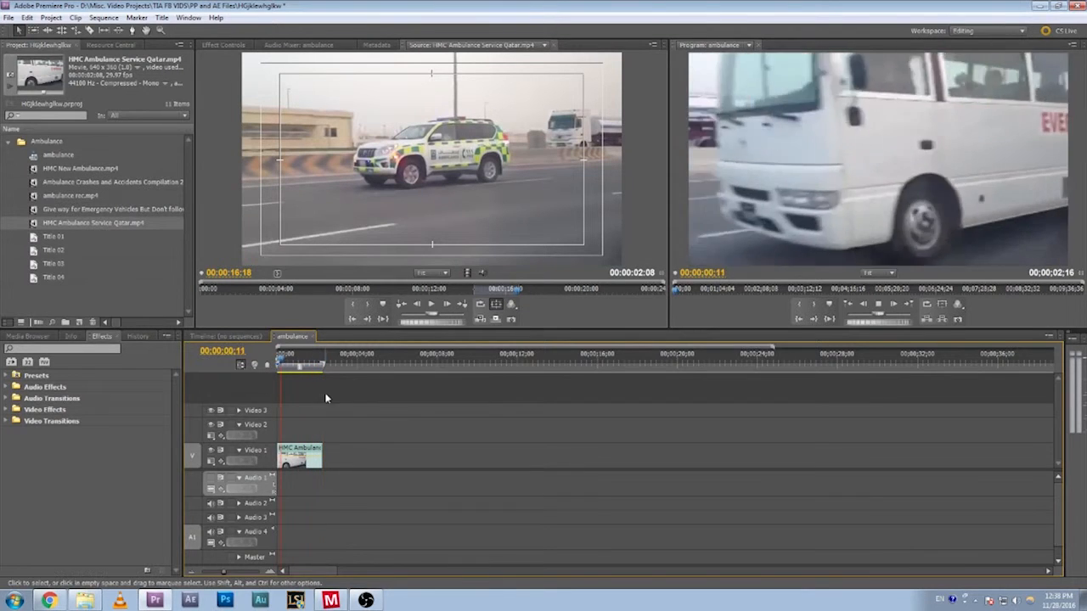
{"action": "key", "text": "space"}
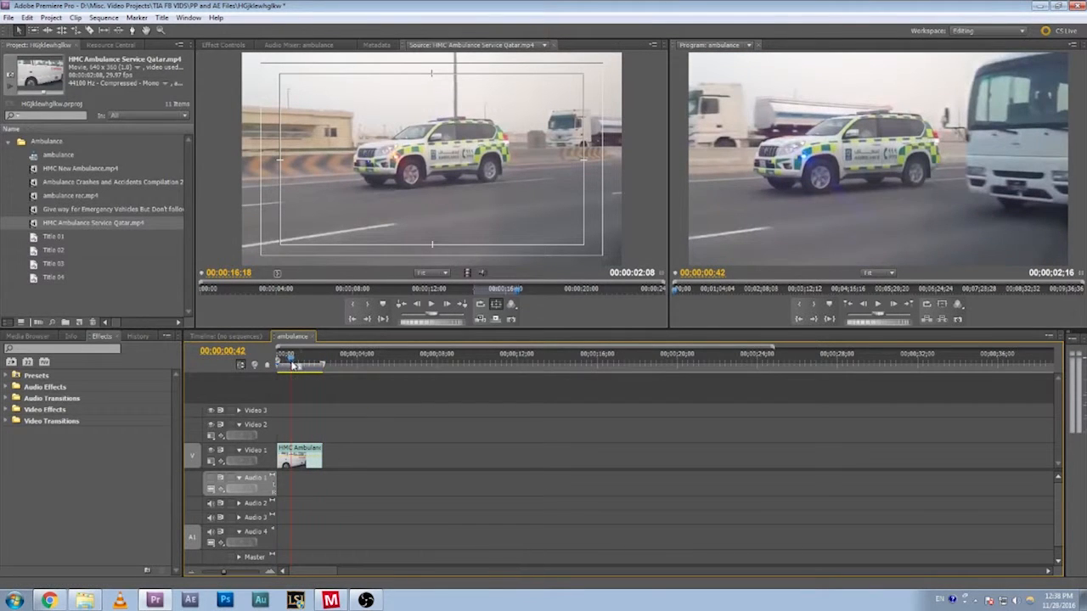
{"action": "mouse_move", "coordinate": [294, 365]}
{"action": "left_mouse_down"}
{"action": "mouse_move", "coordinate": [281, 367]}
{"action": "mouse_move", "coordinate": [292, 373]}
{"action": "left_mouse_up"}
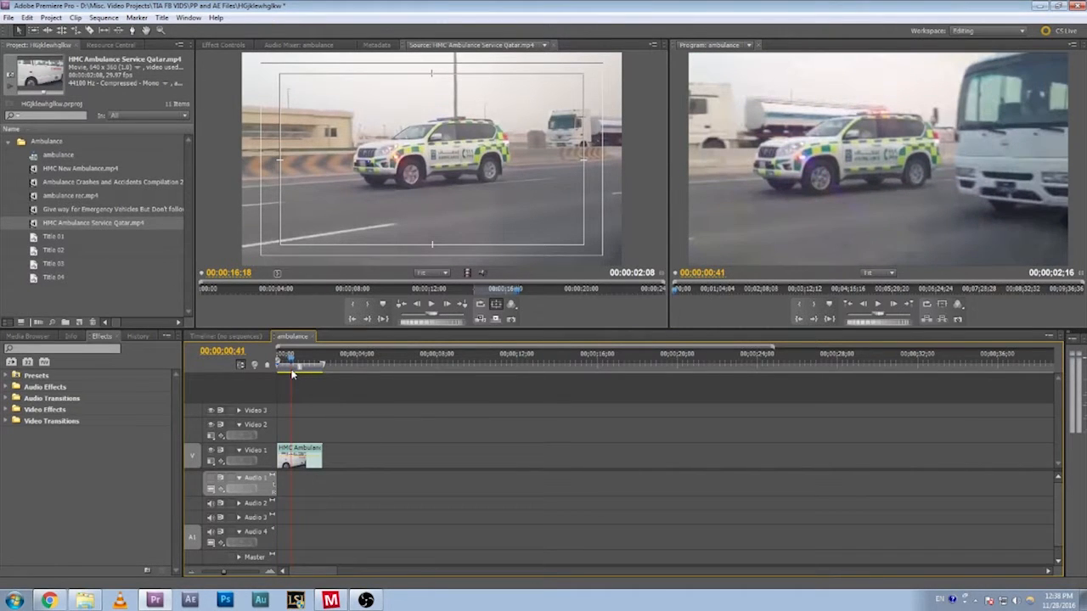
{"action": "left_click_drag", "start_coordinate": [227, 574], "coordinate": [234, 576]}
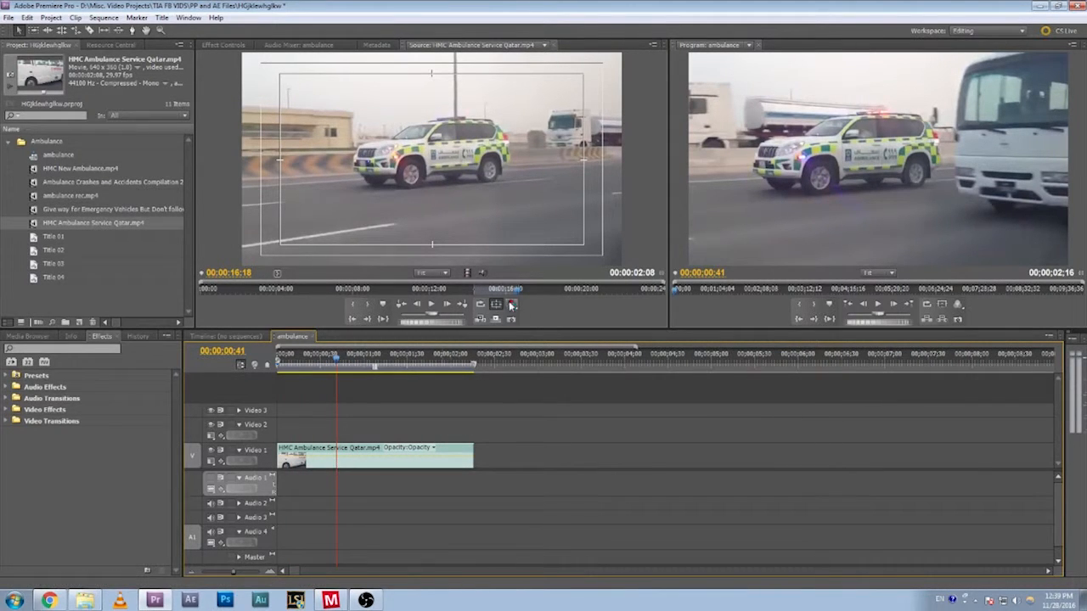
- Try trimming the start of the Video 1 clip to the playhead at 00:00:00:42 and play the result
{"action": "left_click_drag", "start_coordinate": [510, 292], "coordinate": [503, 292]}
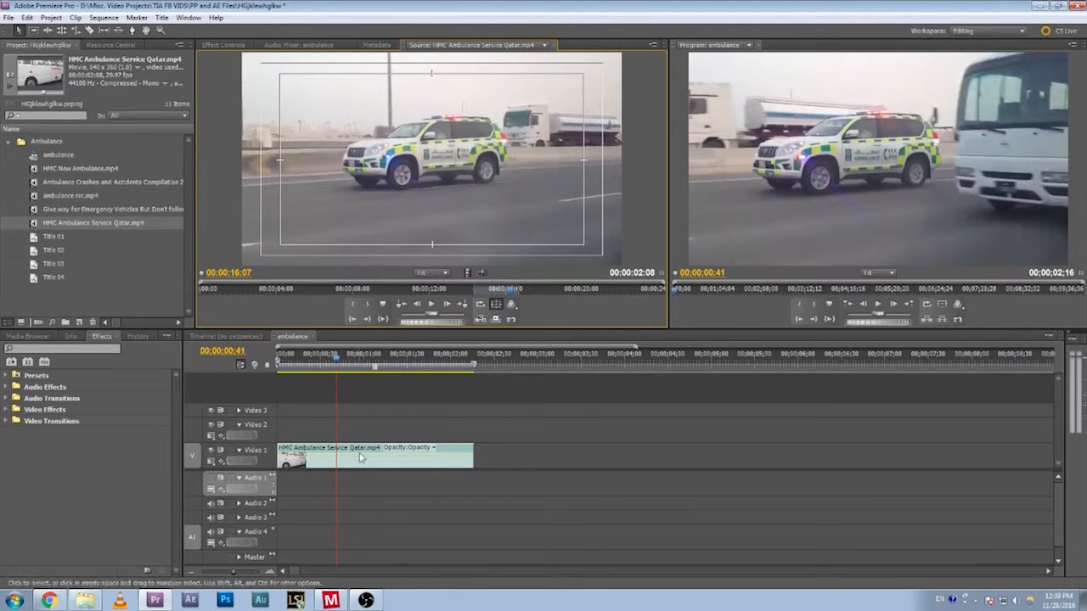
{"action": "left_click", "coordinate": [280, 451]}
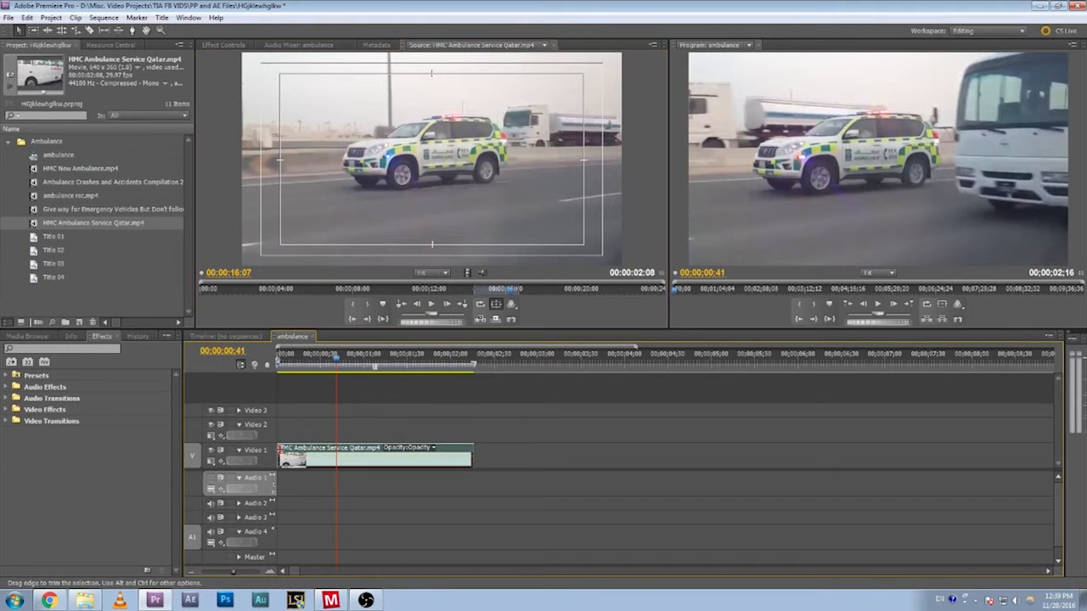
{"action": "mouse_move", "coordinate": [338, 360]}
{"action": "left_mouse_down"}
{"action": "mouse_move", "coordinate": [326, 362]}
{"action": "mouse_move", "coordinate": [352, 363]}
{"action": "mouse_move", "coordinate": [341, 370]}
{"action": "left_mouse_up"}
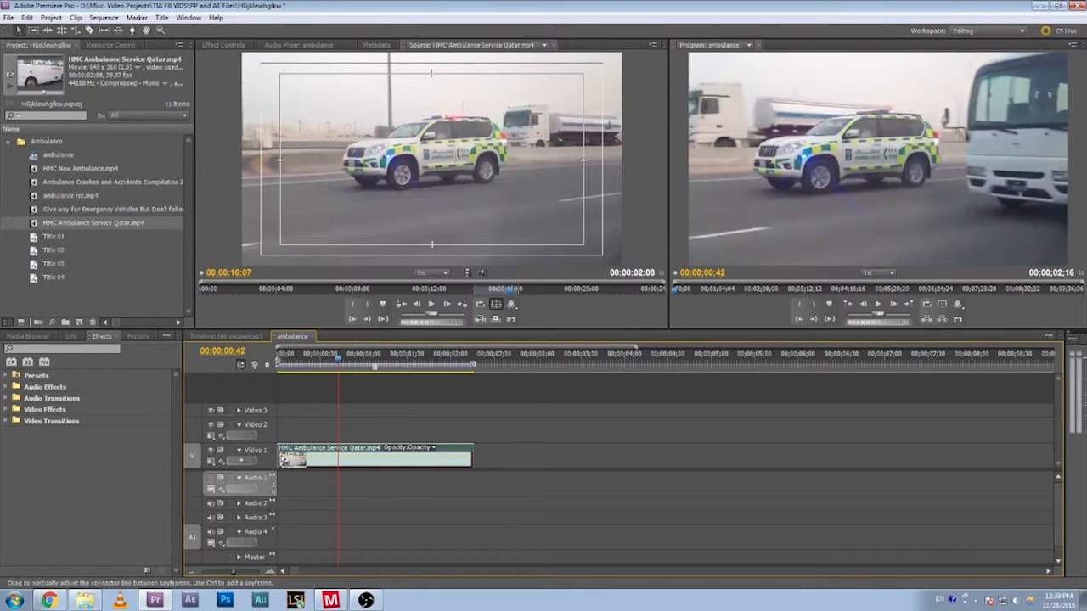
{"action": "left_click_drag", "start_coordinate": [281, 454], "coordinate": [340, 456]}
{"action": "key", "text": "space"}
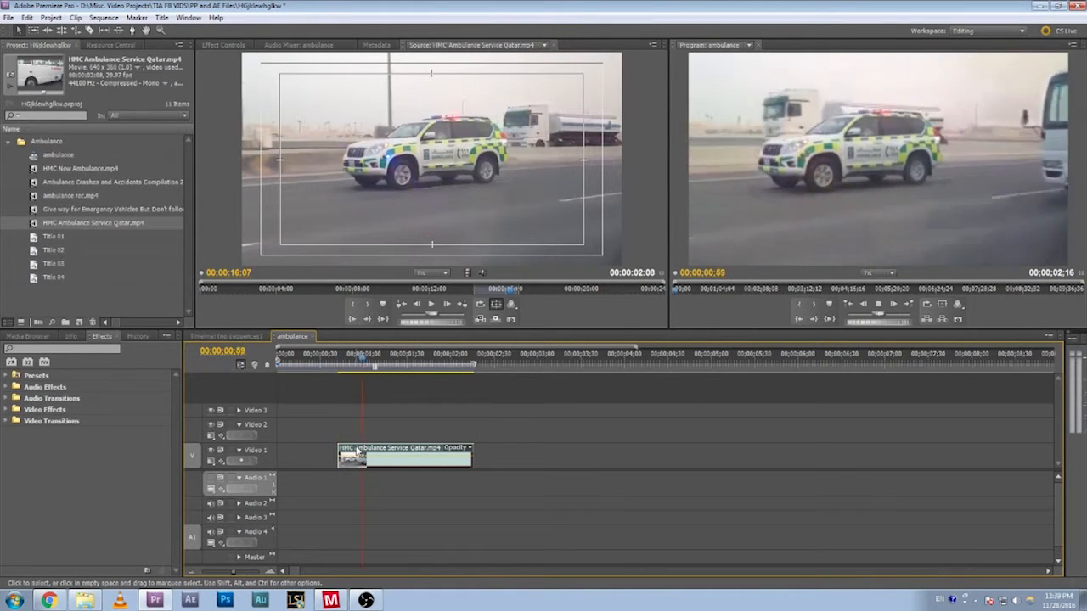
{"action": "key", "text": "space"}
- Move the shortened clip back to the sequence start and play it from there
{"action": "left_click_drag", "start_coordinate": [374, 464], "coordinate": [301, 466]}
{"action": "left_click_drag", "start_coordinate": [304, 362], "coordinate": [191, 367]}
{"action": "key", "text": "space"}
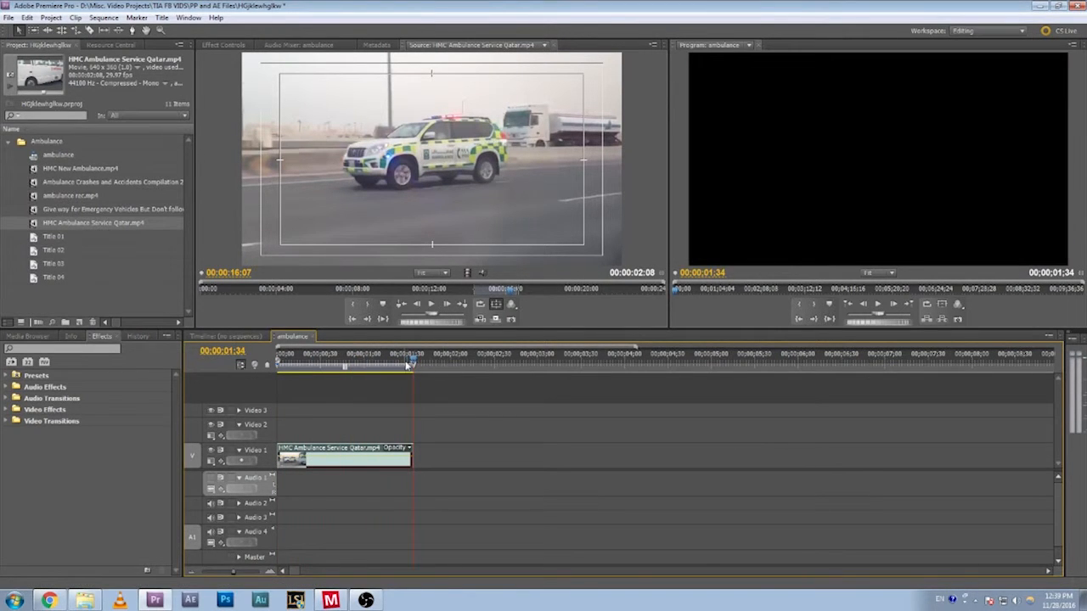
{"action": "key", "text": "space"}
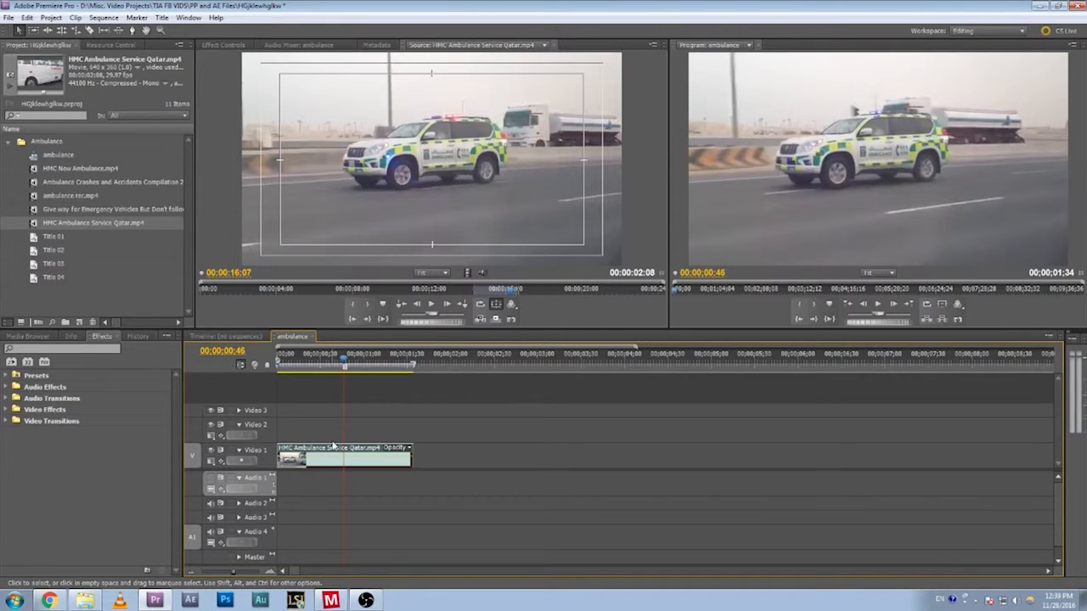
- Undo the clip's move and the trim of its start
{"action": "key", "text": "ctrl+z"}
{"action": "key", "text": "ctrl+z"}
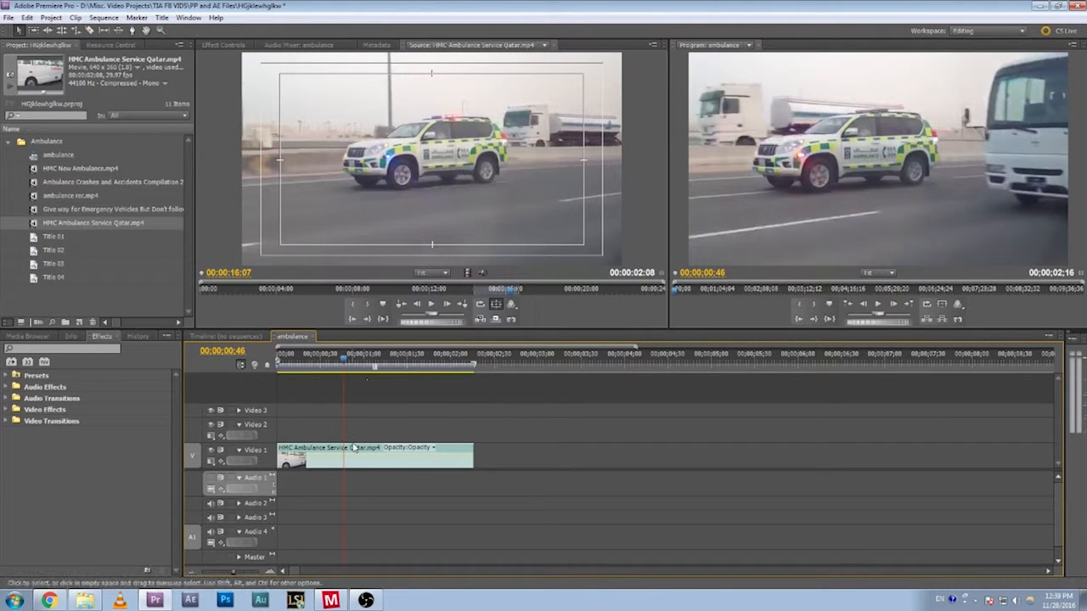
{"action": "key", "text": "c"}
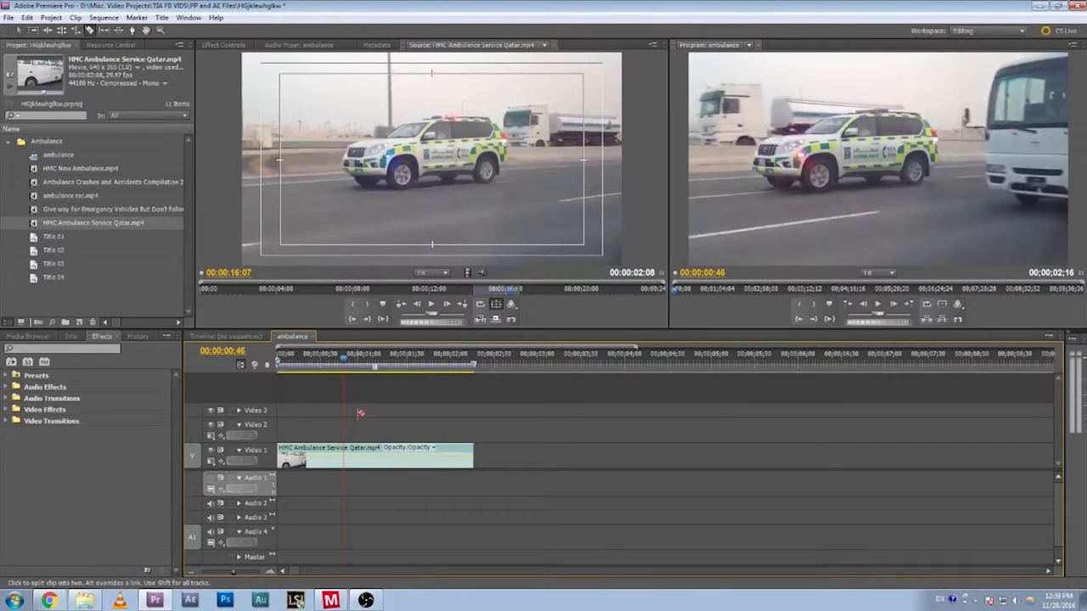
{"action": "key", "text": "v"}
{"action": "key", "text": "c"}
{"action": "key", "text": "v"}
{"action": "key", "text": "c"}
{"action": "key", "text": "v"}
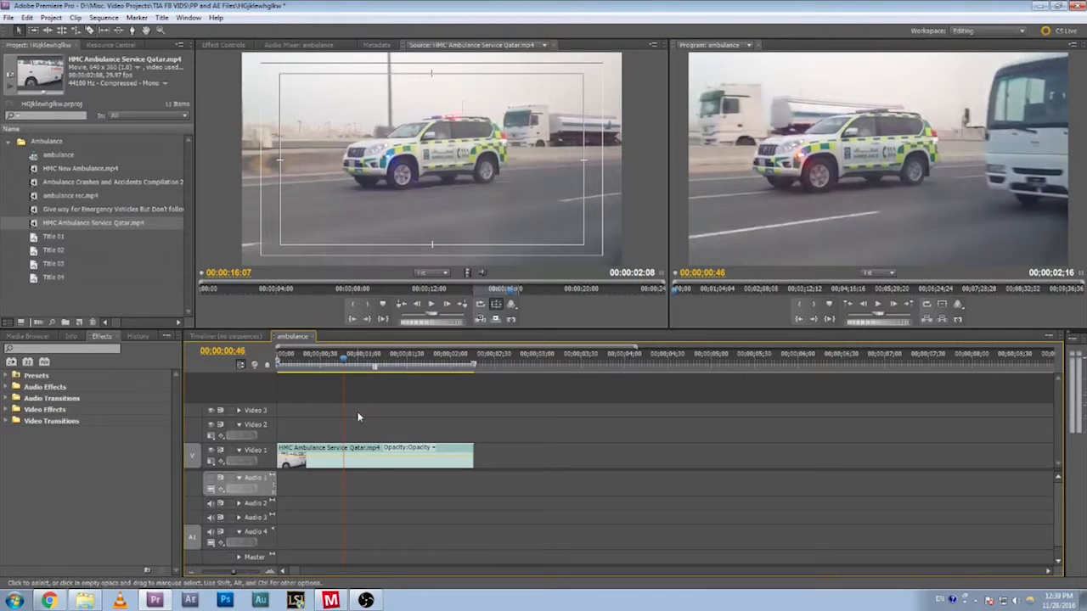
{"action": "key", "text": "c"}
{"action": "key", "text": "v"}
- Split the Video 1 clip at 00:00:00:46 with the Razor tool, remove the first part, and place the remainder at the sequence start
{"action": "key", "text": "c"}
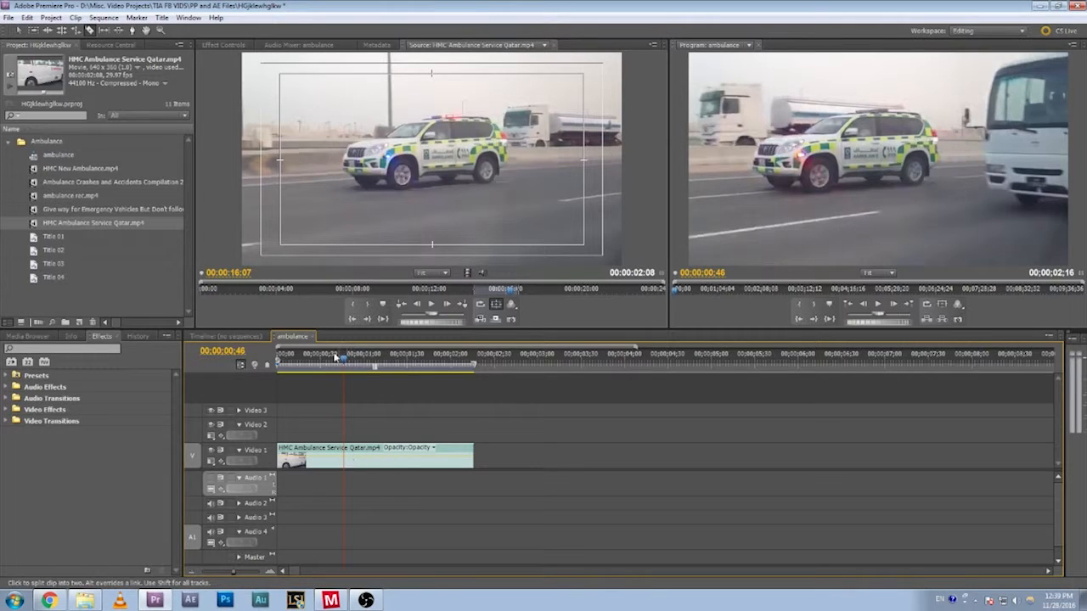
{"action": "left_click", "coordinate": [347, 457]}
{"action": "key", "text": "v"}
{"action": "left_click", "coordinate": [332, 455]}
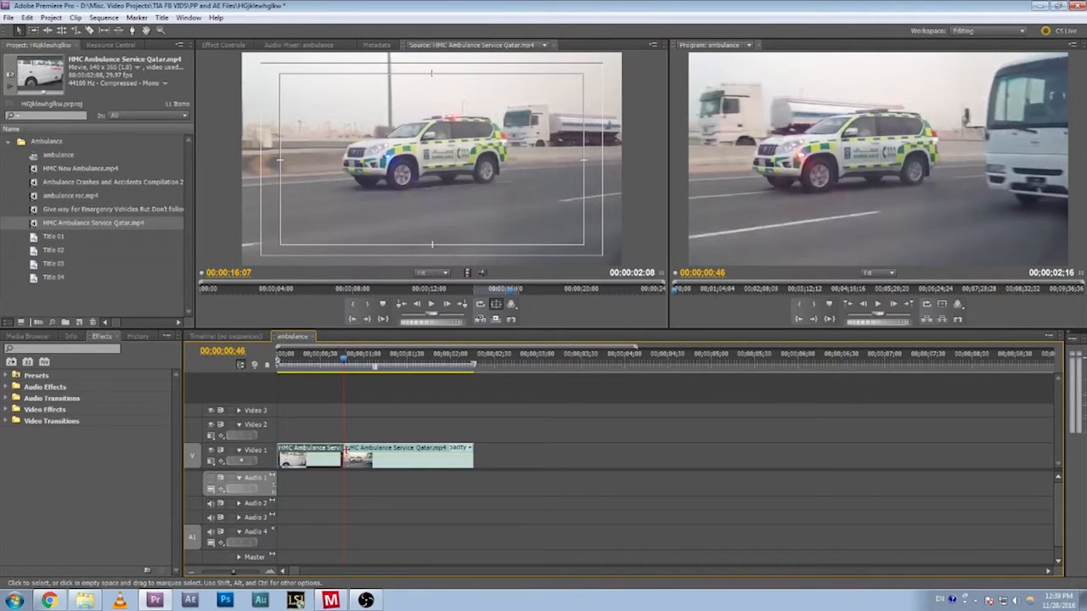
{"action": "left_click_drag", "start_coordinate": [374, 455], "coordinate": [301, 455]}
{"action": "key", "text": "Delete"}
- Play and scrub through the remaining clip, then return to the sequence start and play it again
{"action": "key", "text": "space"}
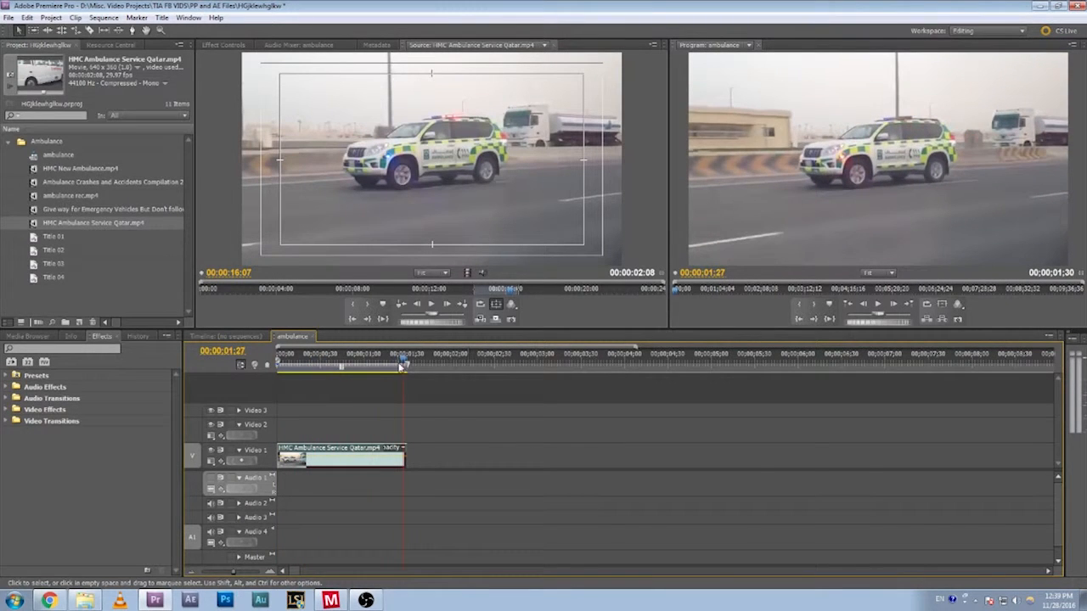
{"action": "key", "text": "space"}
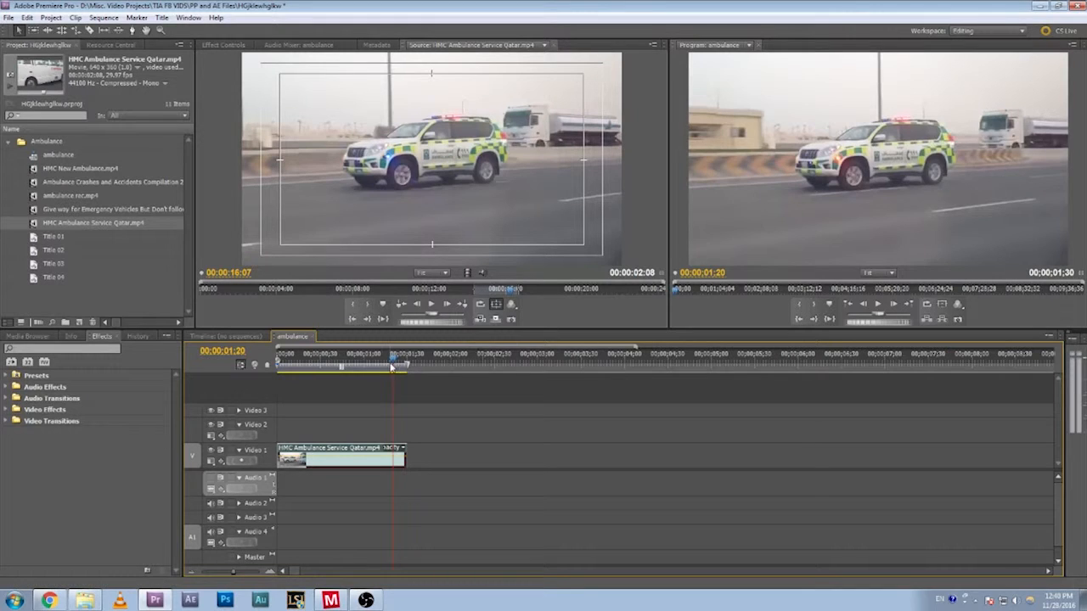
{"action": "key", "text": "space"}
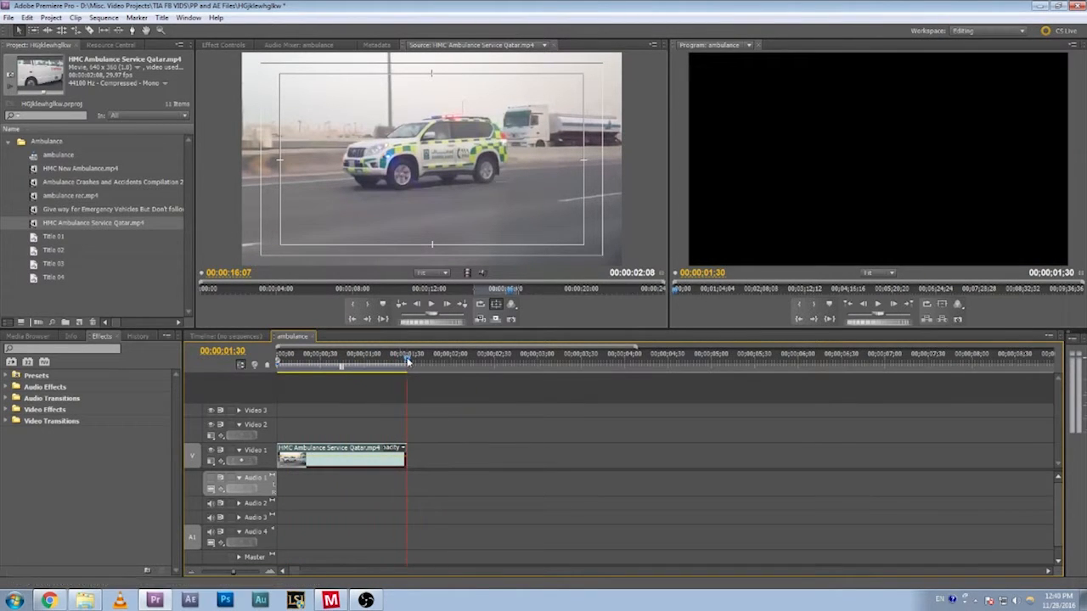
{"action": "key", "text": "space"}
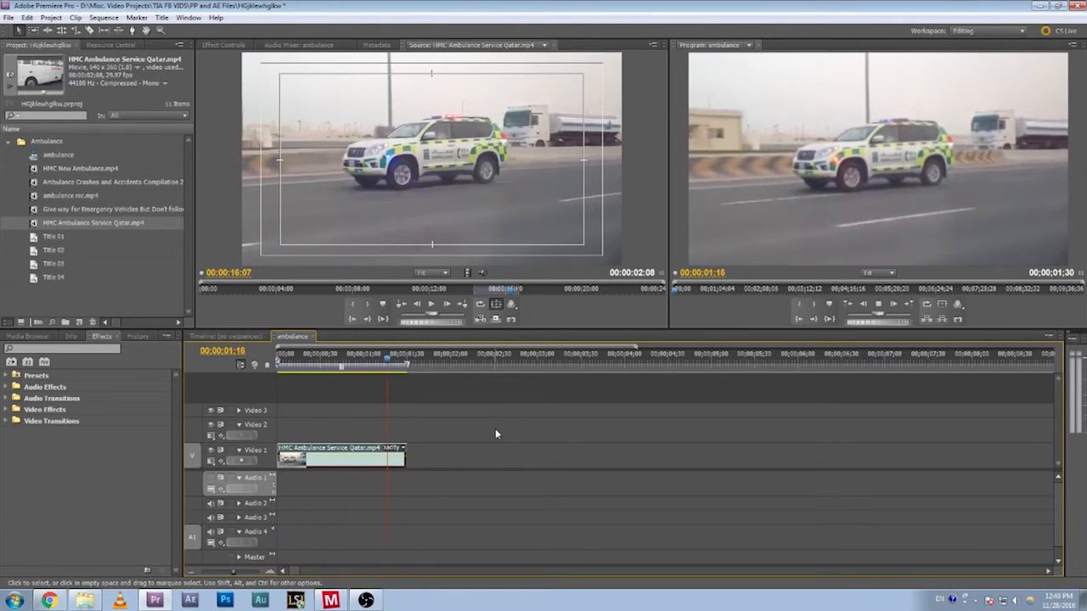
{"action": "left_click", "coordinate": [289, 365]}
{"action": "left_click_drag", "start_coordinate": [289, 367], "coordinate": [277, 368]}
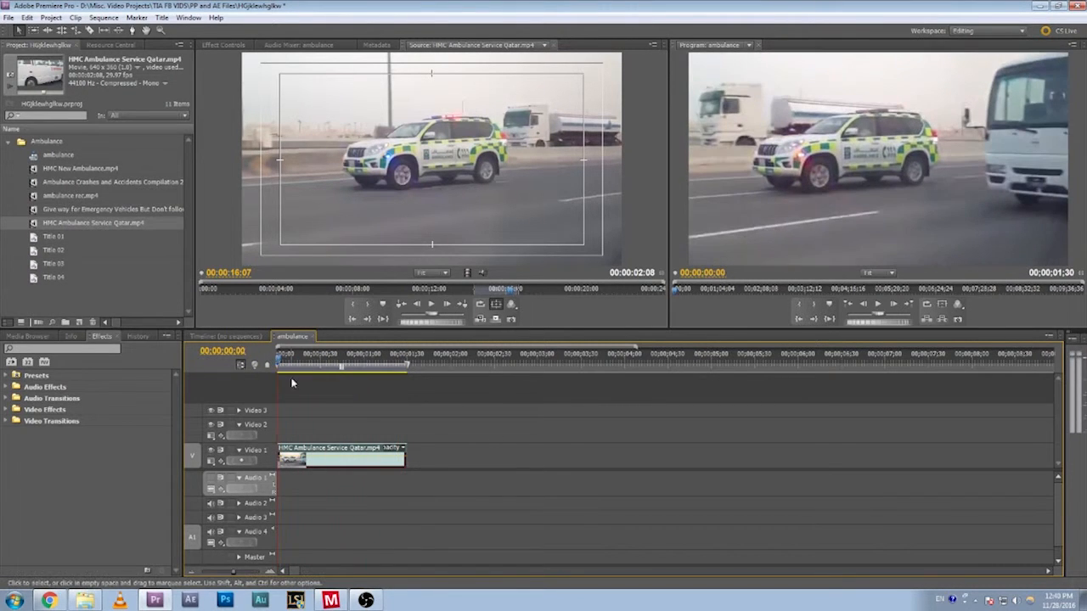
{"action": "key", "text": "space"}
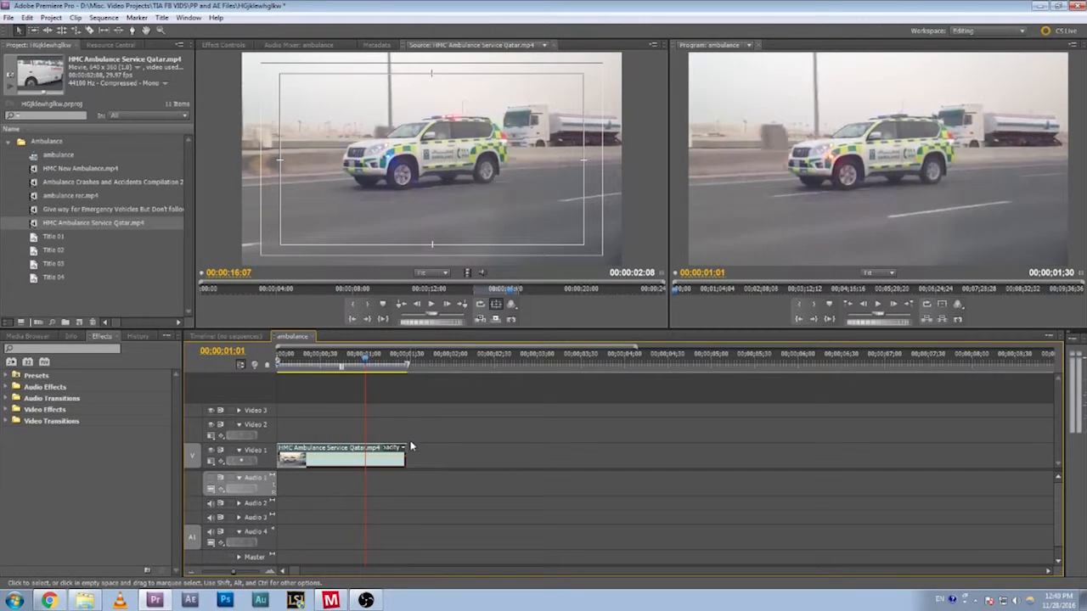
- Extend the end of the Video 1 clip to recover more footage, then trim it to end at the playhead at 00:00:03:27
{"action": "left_click_drag", "start_coordinate": [406, 447], "coordinate": [582, 457]}
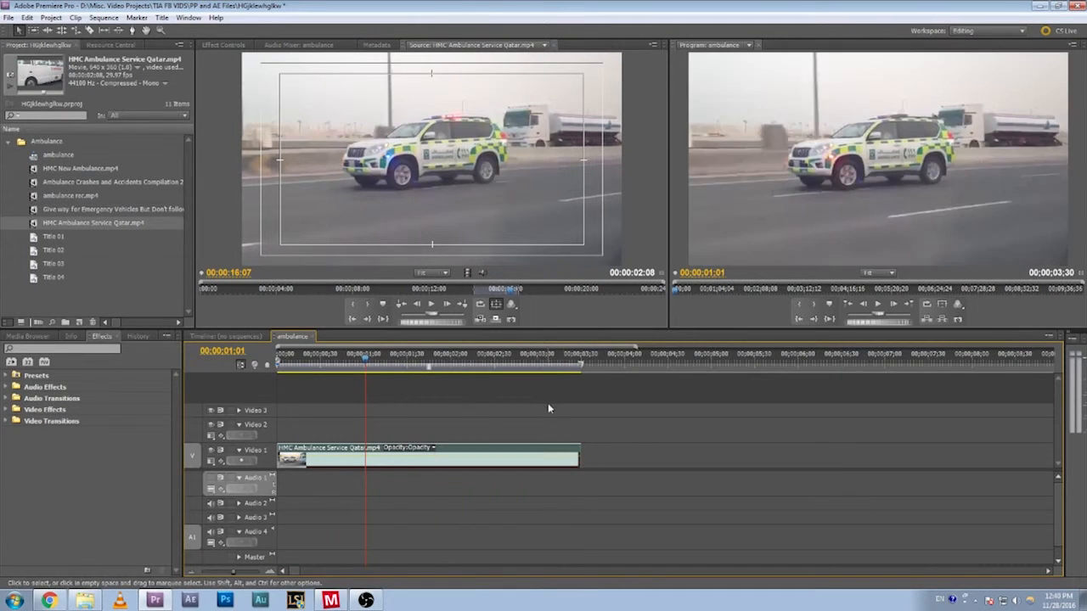
{"action": "left_click_drag", "start_coordinate": [365, 360], "coordinate": [576, 386]}
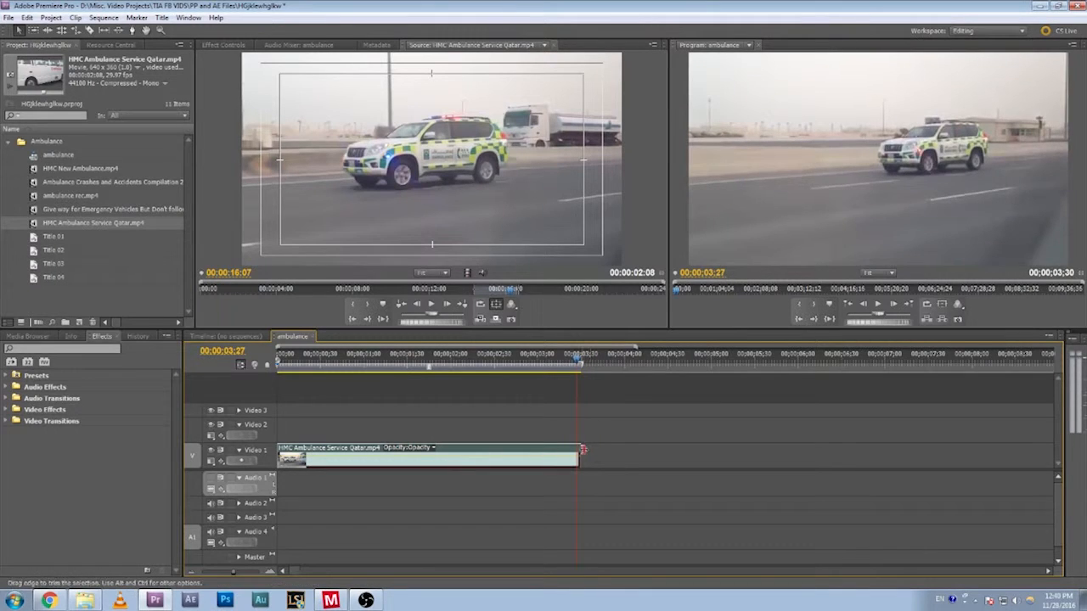
{"action": "left_click_drag", "start_coordinate": [580, 451], "coordinate": [638, 446]}
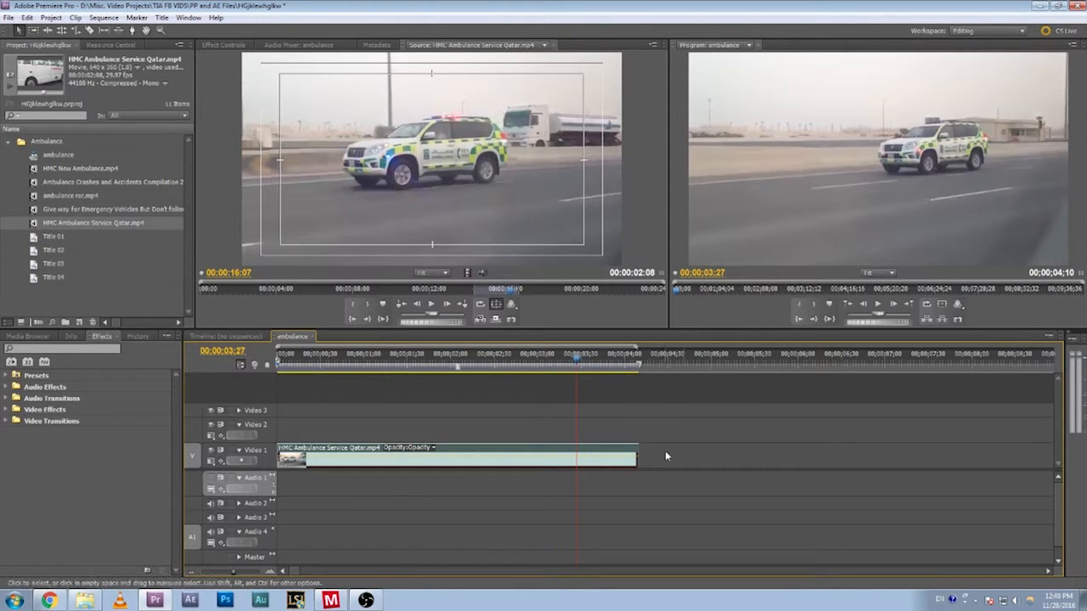
{"action": "left_click_drag", "start_coordinate": [637, 450], "coordinate": [576, 456]}
{"action": "key", "text": "alt+]"}
- Scrub back through the lengthened clip to 00:00:00:07 and save the project
{"action": "left_click_drag", "start_coordinate": [579, 360], "coordinate": [468, 386]}
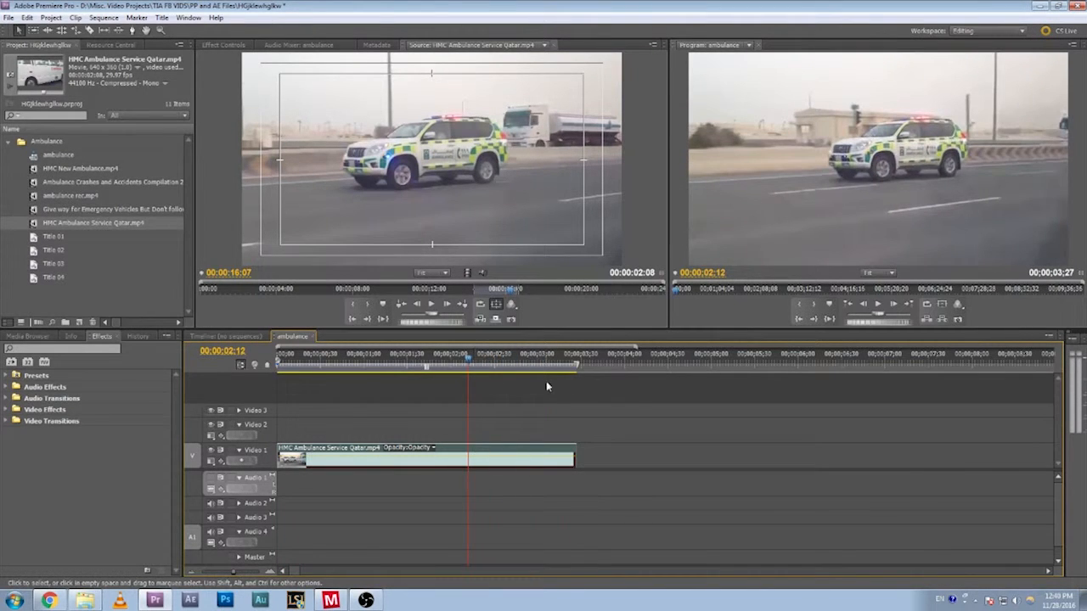
{"action": "left_click_drag", "start_coordinate": [546, 356], "coordinate": [287, 368]}
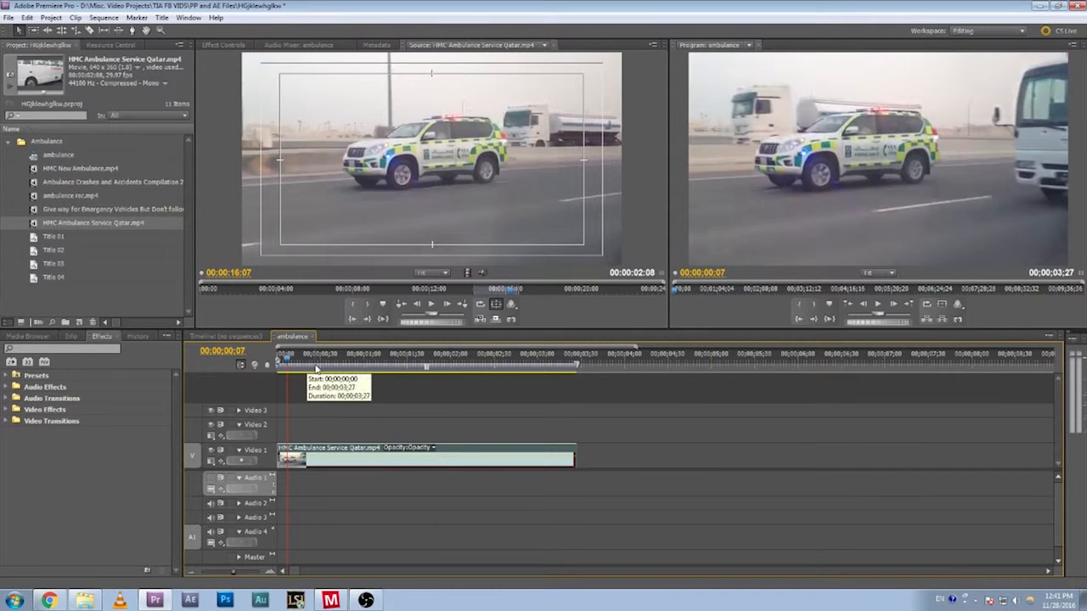
{"action": "key", "text": "Return"}
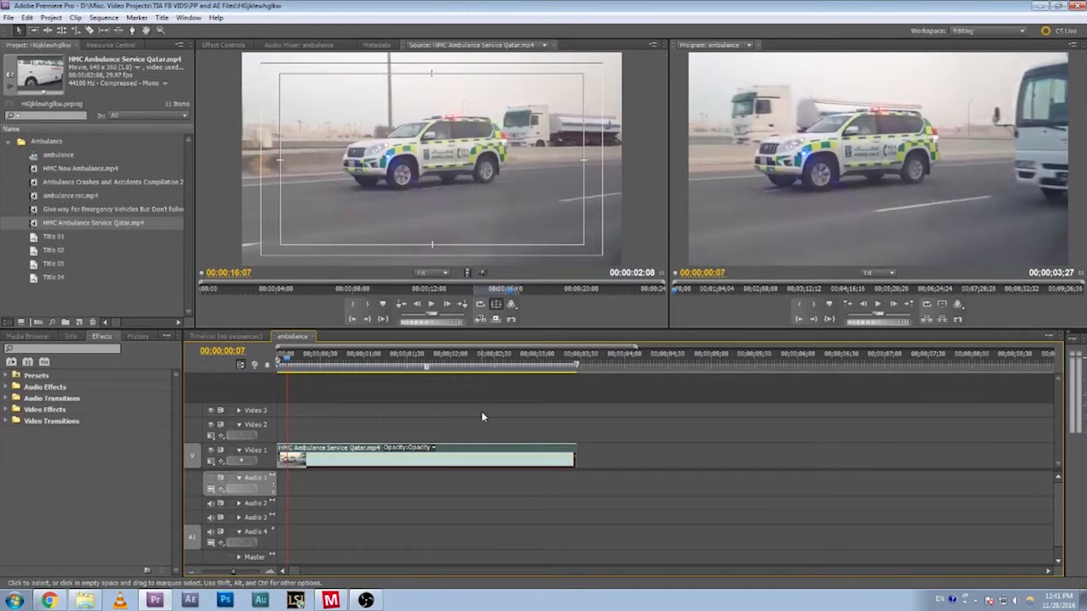
{"action": "right_click", "coordinate": [513, 452]}
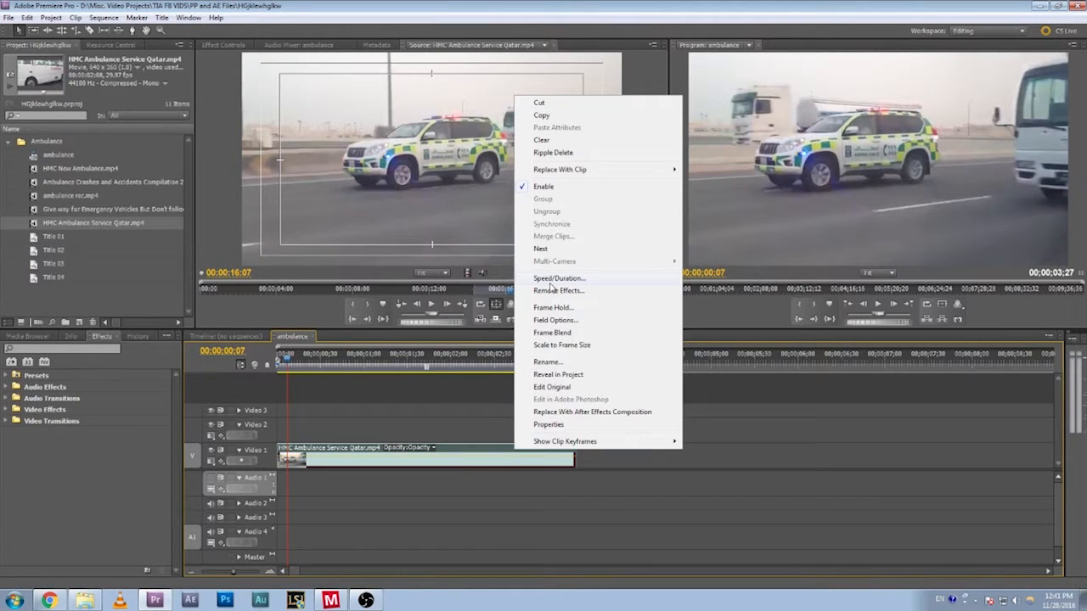
{"action": "left_click", "coordinate": [503, 518]}
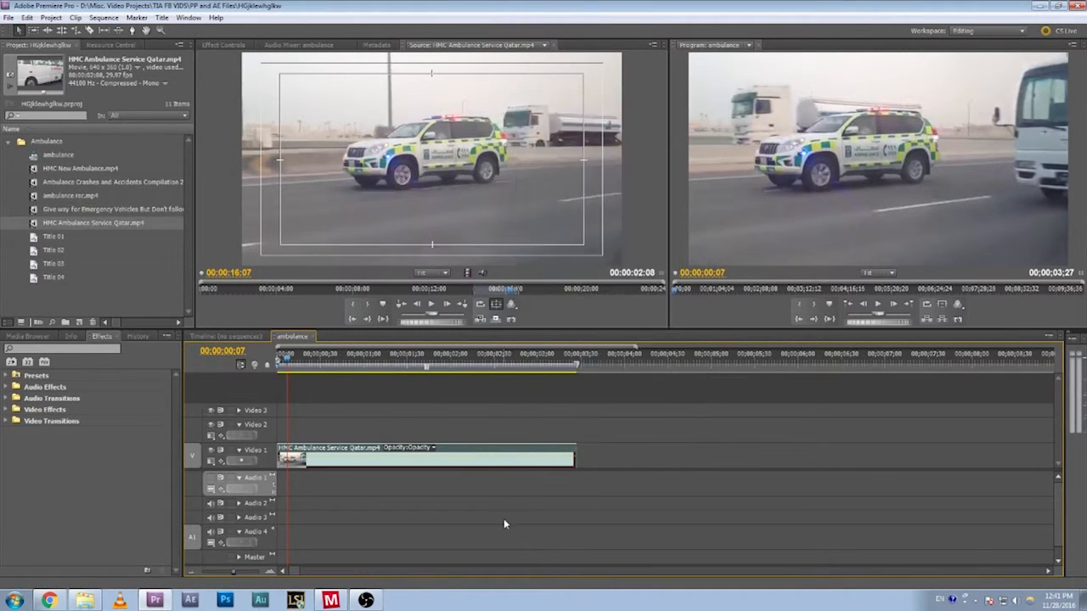
{"action": "right_click", "coordinate": [529, 455]}
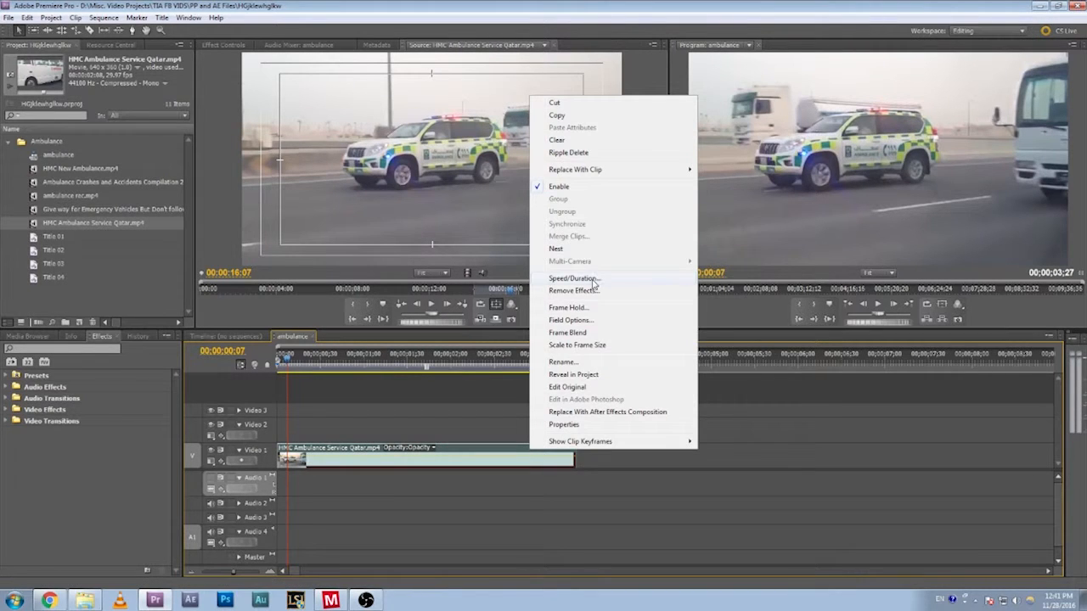
{"action": "left_click", "coordinate": [460, 447]}
- Set the speed of the Video 1 clip to 70%
{"action": "right_click", "coordinate": [463, 449]}
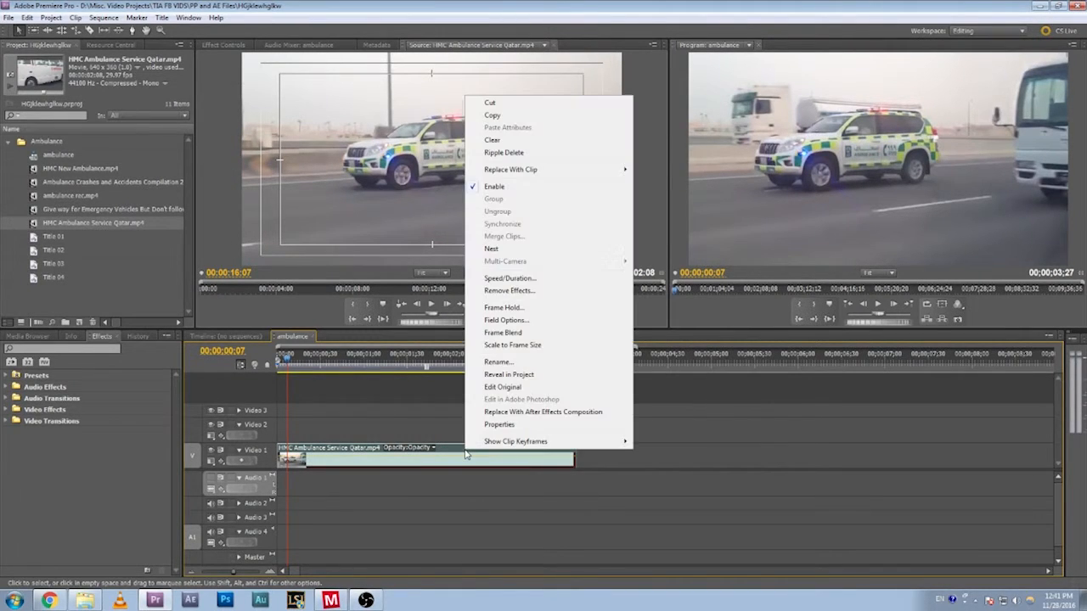
{"action": "left_click", "coordinate": [524, 279]}
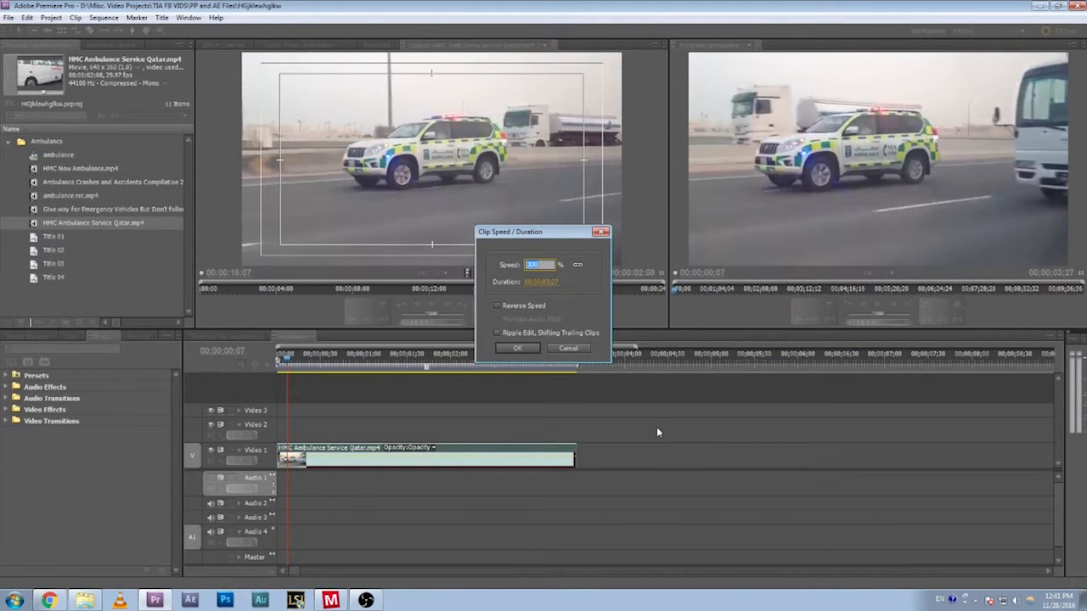
{"action": "type", "text": "5"}
{"action": "type", "text": "0"}
{"action": "left_click", "coordinate": [513, 349]}
- Play the slowed clip, return the playhead to the sequence start, and play it once more
{"action": "key", "text": "space"}
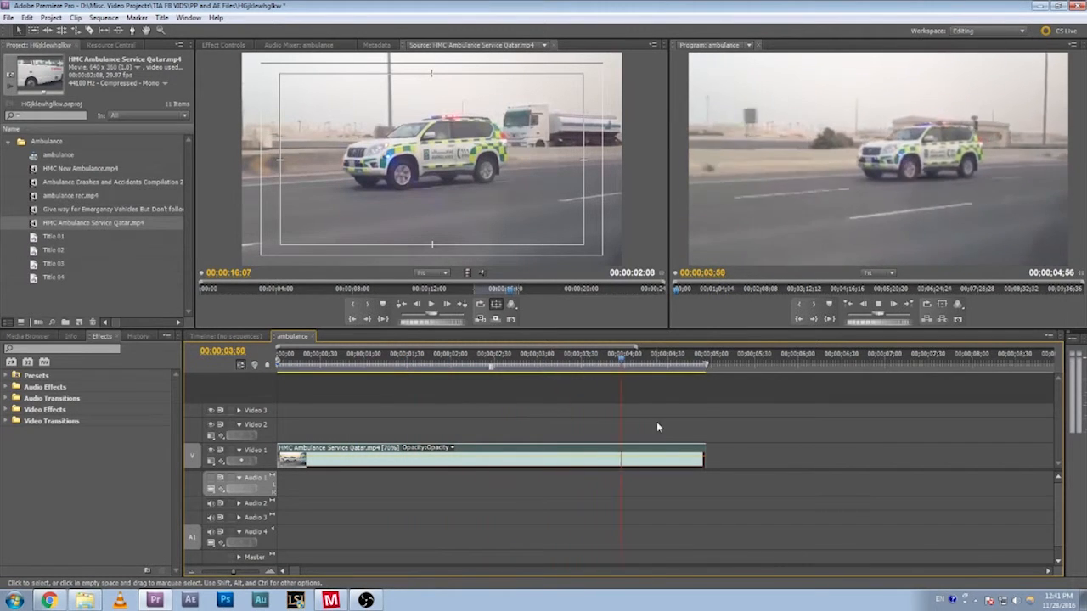
{"action": "left_click_drag", "start_coordinate": [703, 365], "coordinate": [226, 383]}
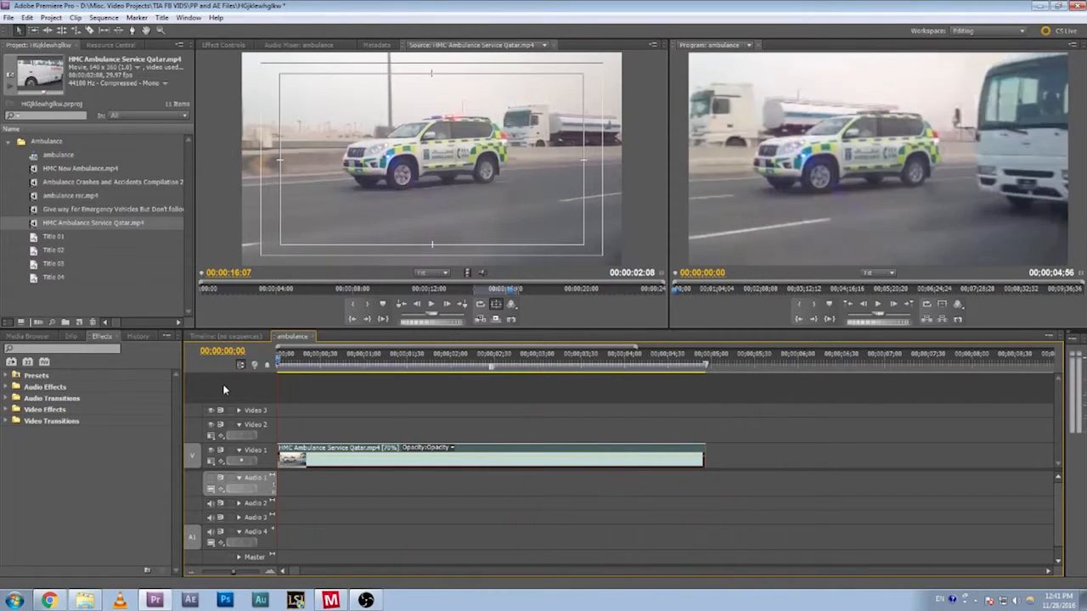
{"action": "key", "text": "space"}
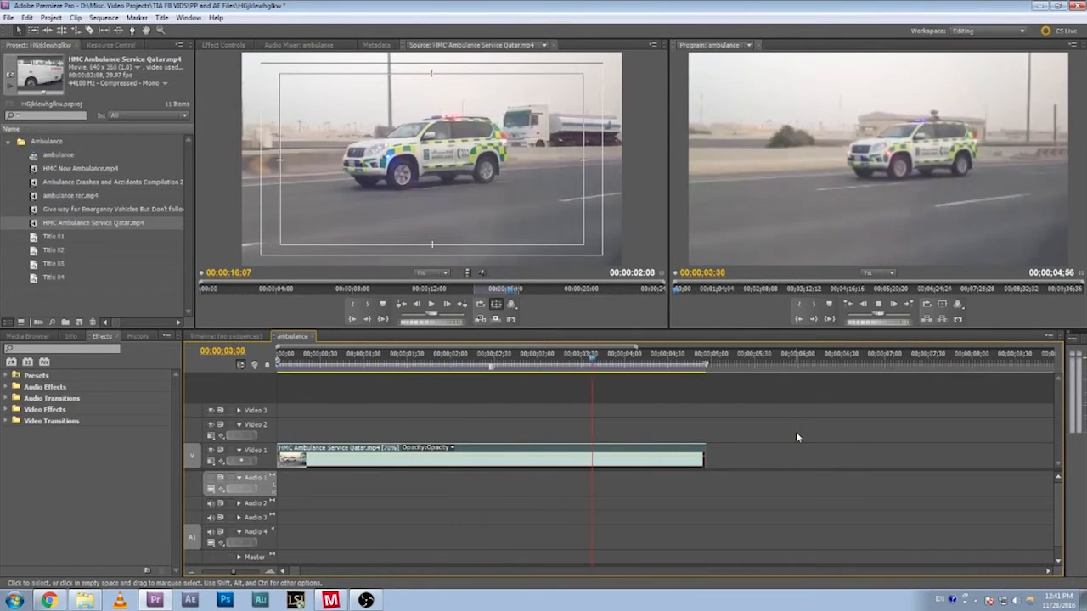
- Set the clip's speed to 10% and play the sequence to check the slow motion
{"action": "right_click", "coordinate": [643, 452]}
{"action": "left_click", "coordinate": [687, 280]}
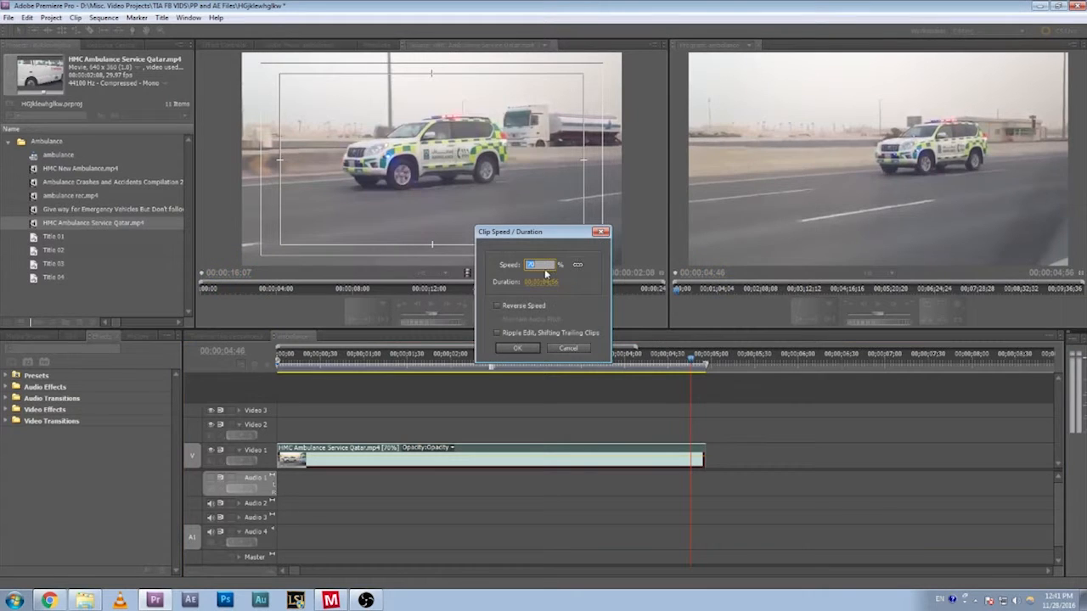
{"action": "type", "text": "10"}
{"action": "key", "text": "Return"}
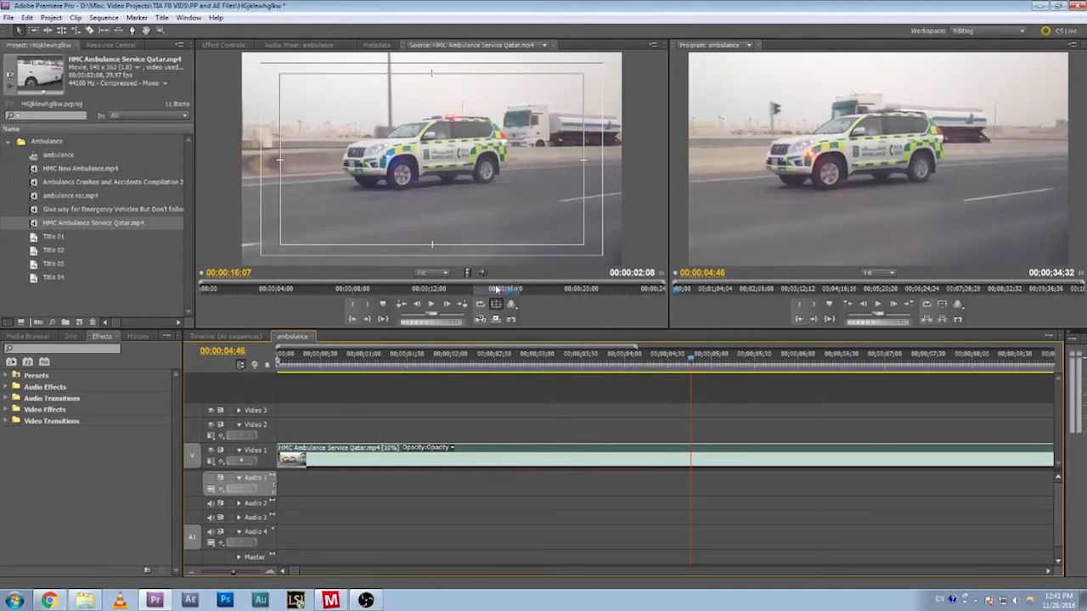
{"action": "key", "text": "Home"}
{"action": "key", "text": "space"}
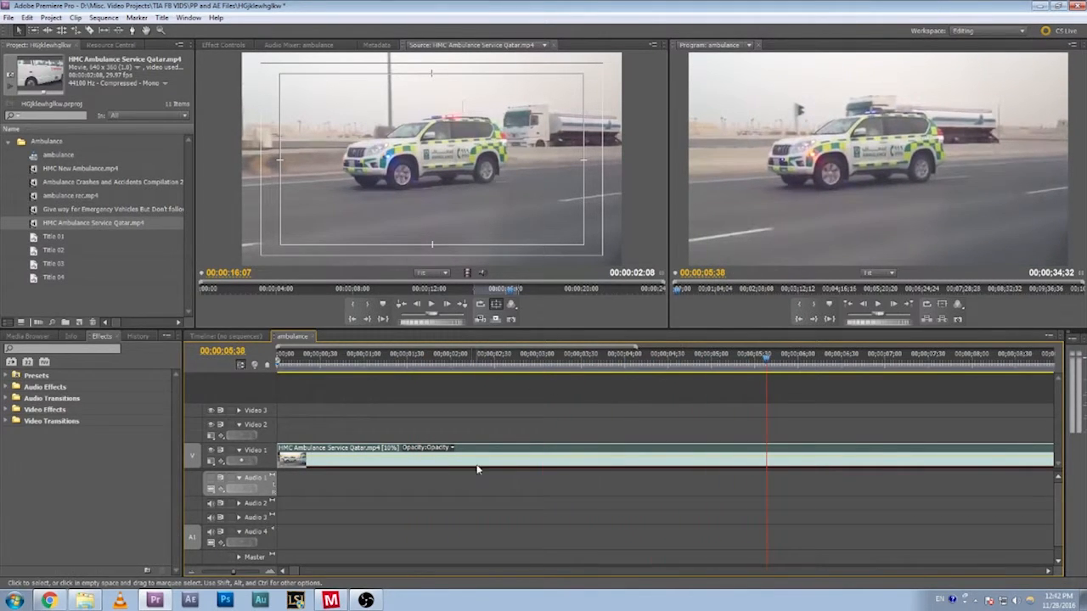
- Set the Video 1 clip's speed to 50% and play the sequence from its start
{"action": "right_click", "coordinate": [501, 457]}
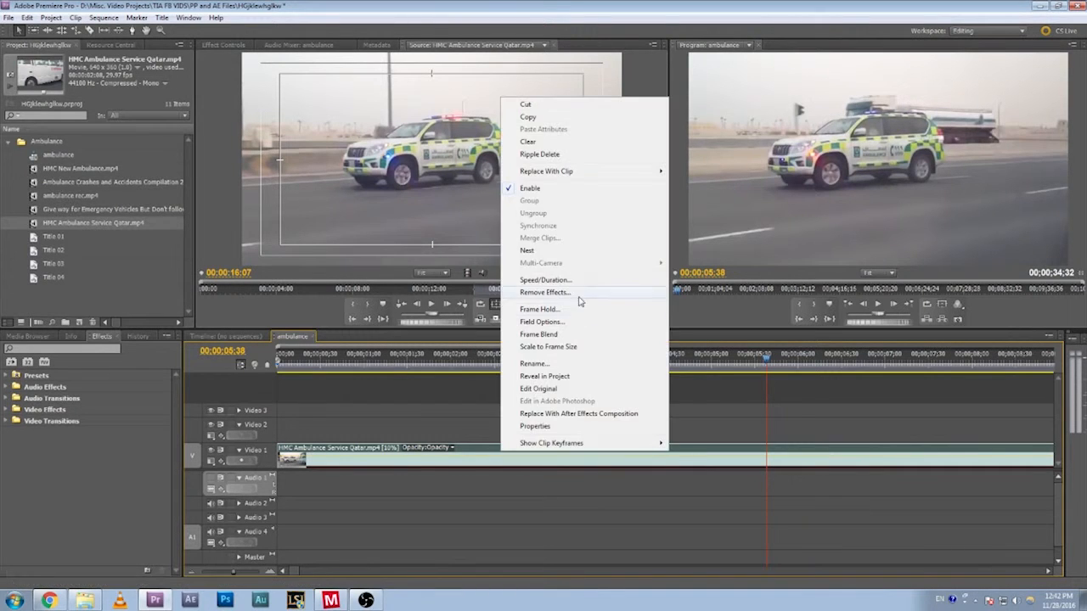
{"action": "left_click", "coordinate": [570, 281]}
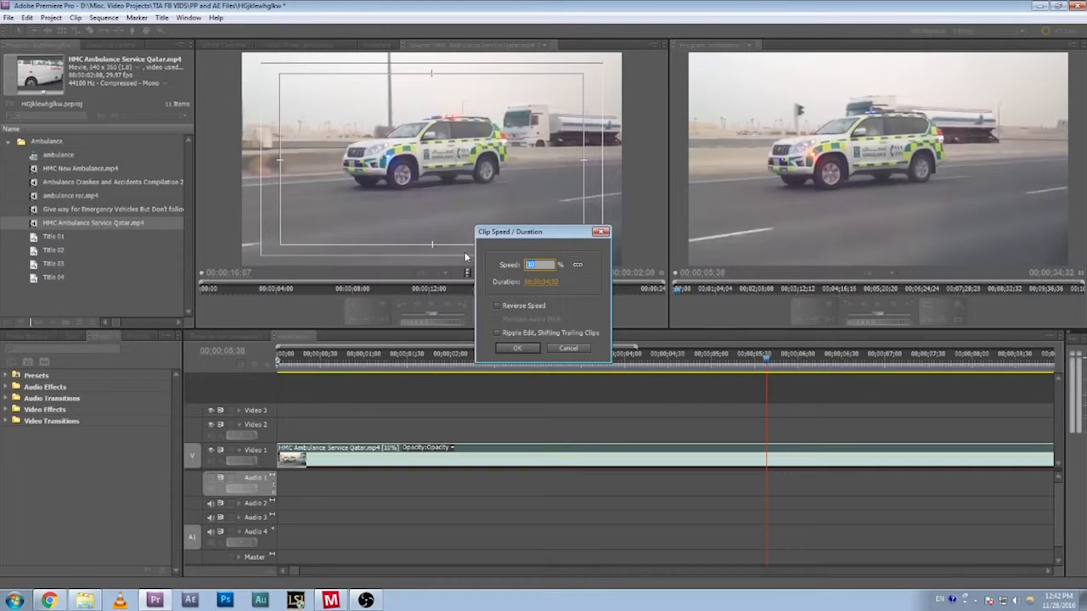
{"action": "type", "text": "50"}
{"action": "key", "text": "Return"}
{"action": "left_click_drag", "start_coordinate": [442, 360], "coordinate": [275, 358]}
{"action": "key", "text": "space"}
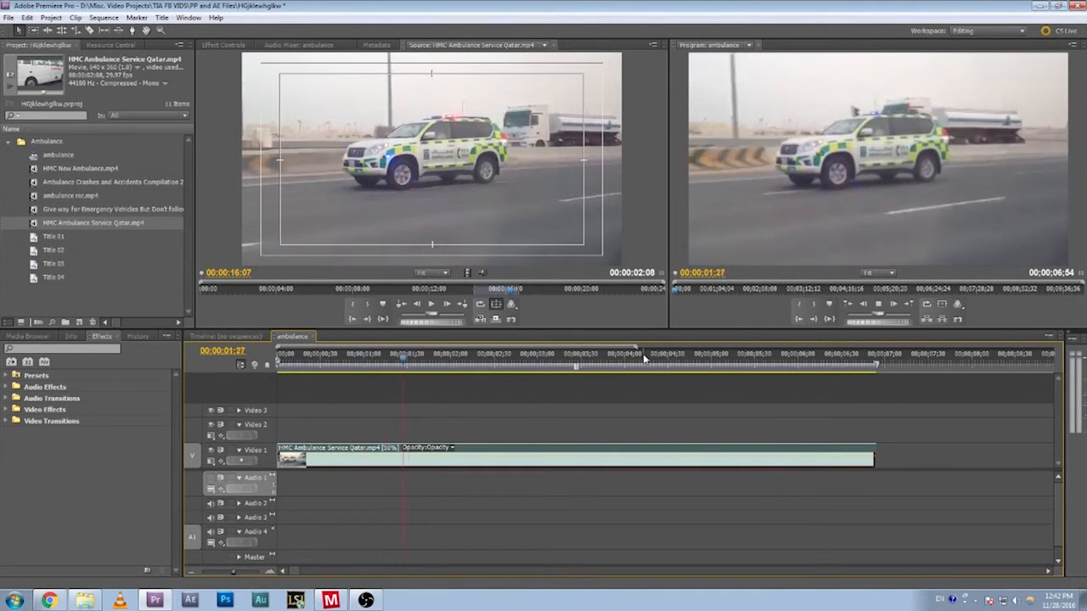
- Set the speed of the Video 1 clip to 70%
{"action": "right_click", "coordinate": [541, 450]}
{"action": "left_click", "coordinate": [598, 276]}
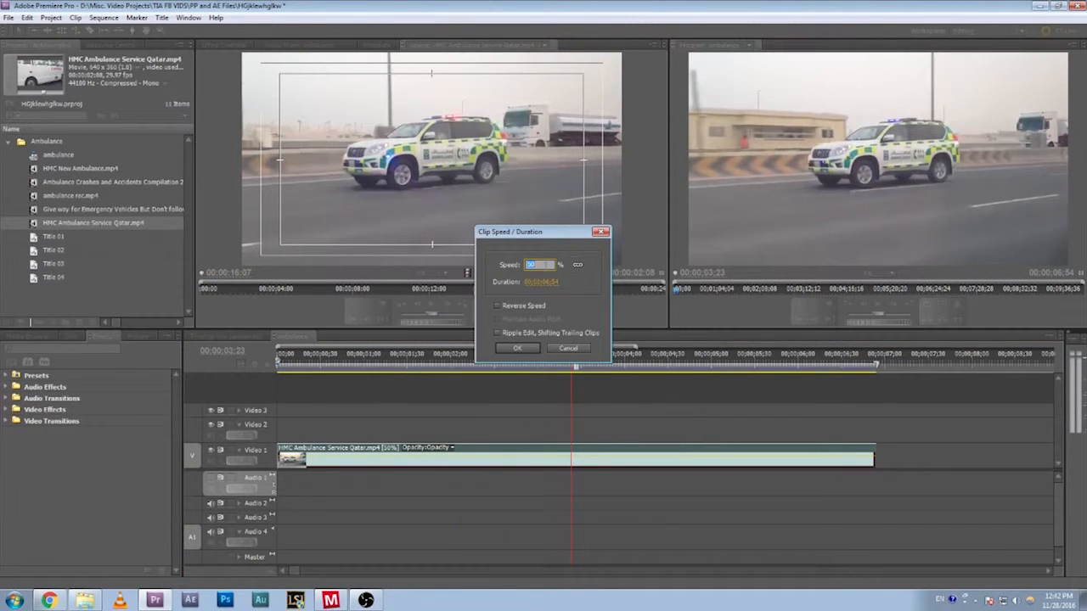
{"action": "type", "text": "70"}
{"action": "key", "text": "Return"}
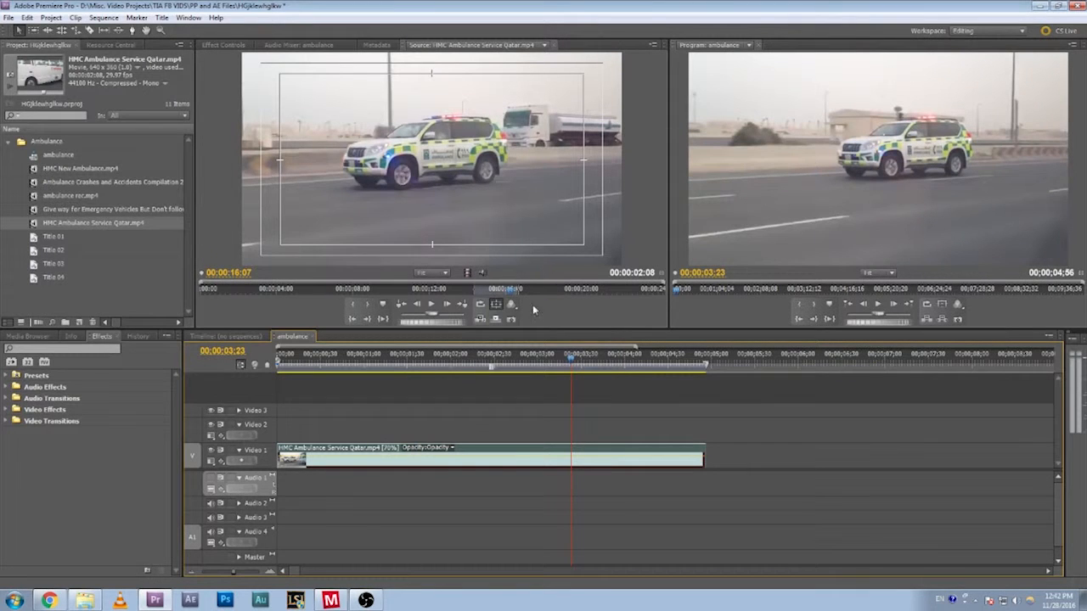
- Play a short part of the 70% clip and move the playhead back to 00:00:02:40
{"action": "left_click", "coordinate": [553, 362]}
{"action": "mouse_move", "coordinate": [553, 362]}
{"action": "left_mouse_down"}
{"action": "mouse_move", "coordinate": [317, 365]}
{"action": "mouse_move", "coordinate": [590, 368]}
{"action": "mouse_move", "coordinate": [566, 363]}
{"action": "left_mouse_up"}
{"action": "key", "text": "space"}
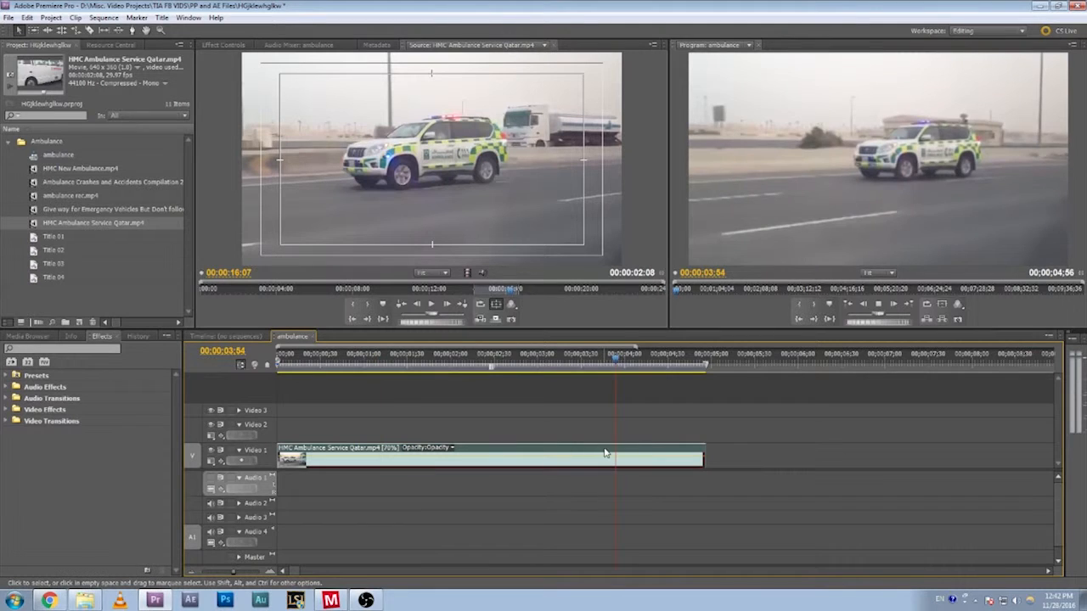
{"action": "key", "text": "space"}
{"action": "left_click", "coordinate": [500, 362]}
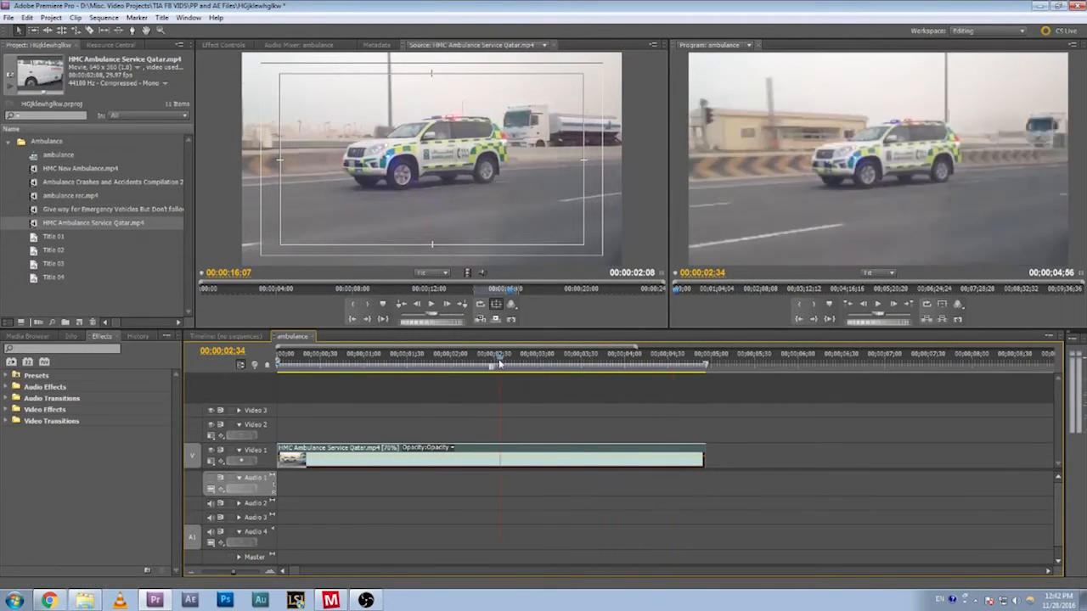
{"action": "left_click_drag", "start_coordinate": [499, 362], "coordinate": [510, 371]}
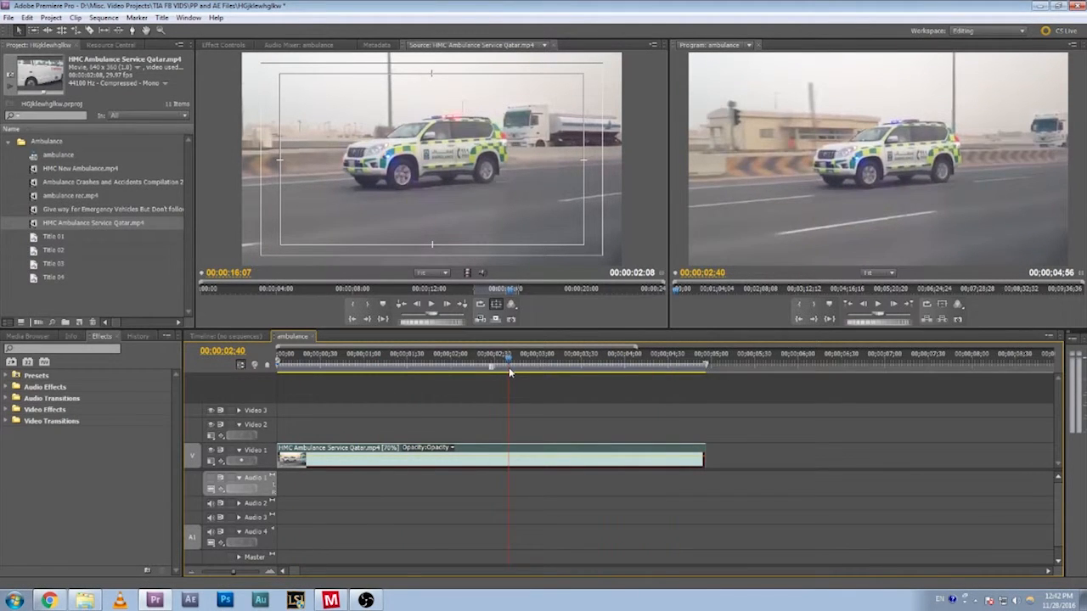
- Set the speed of the Video 1 clip to 15%
{"action": "right_click", "coordinate": [531, 457]}
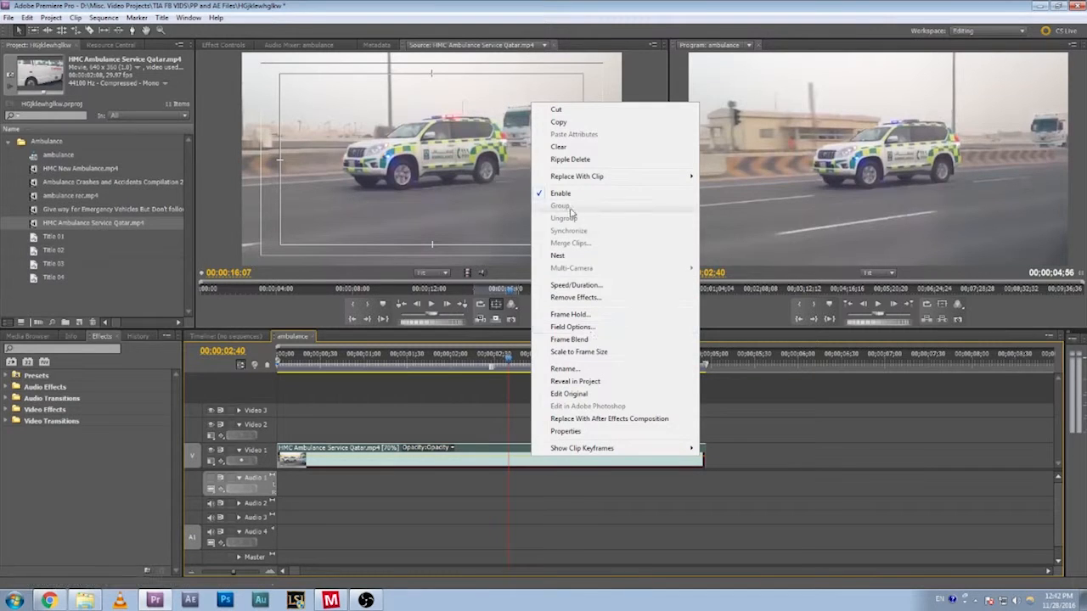
{"action": "left_click", "coordinate": [575, 286]}
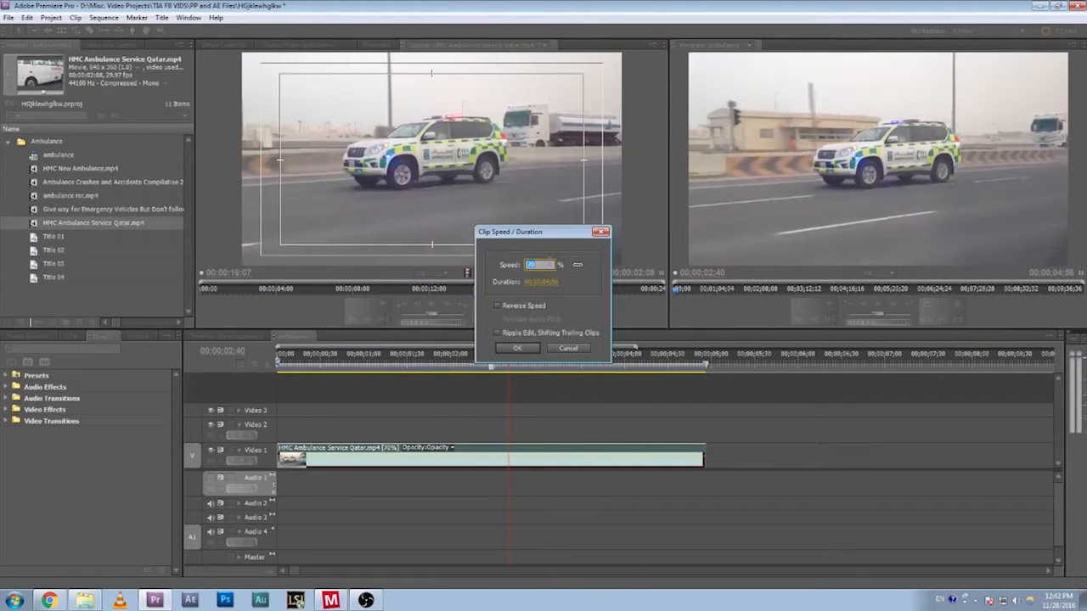
{"action": "type", "text": "15"}
{"action": "key", "text": "Return"}
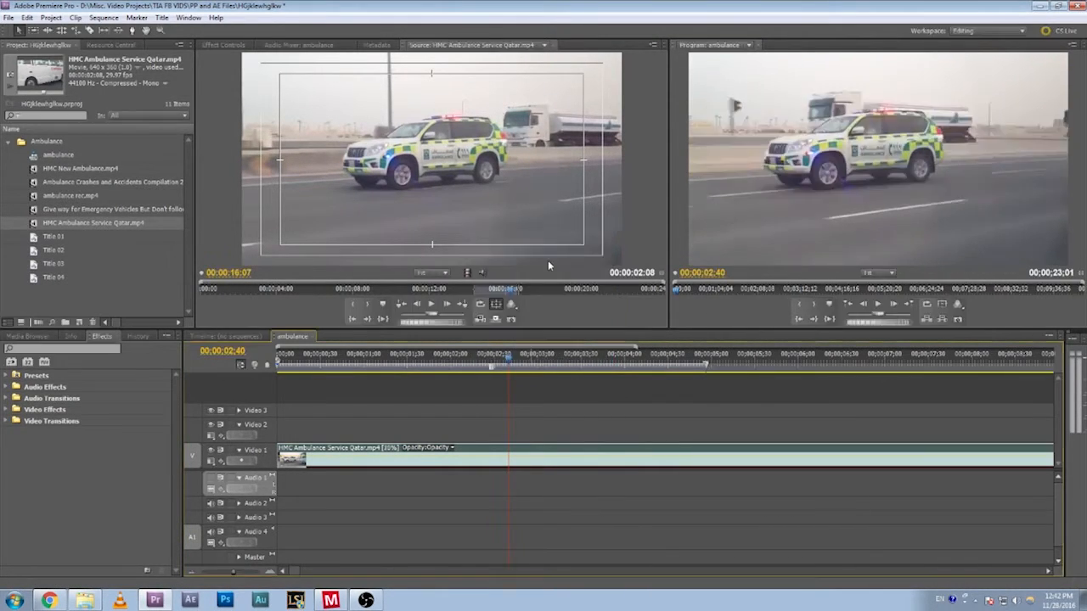
- Set the speed of the Video 1 clip to 150%
{"action": "right_click", "coordinate": [482, 455]}
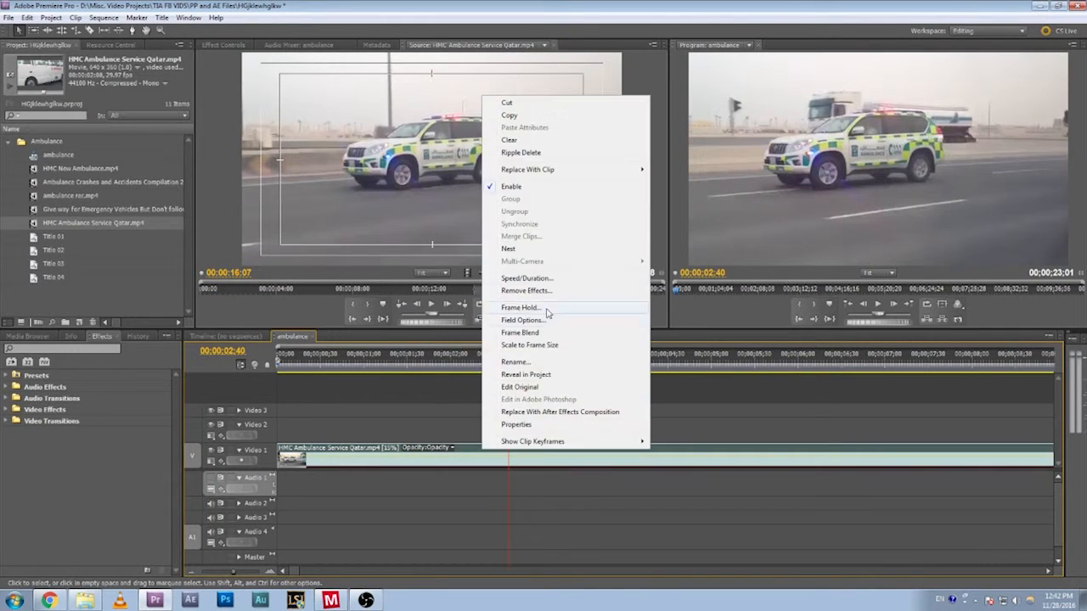
{"action": "left_click", "coordinate": [549, 312]}
{"action": "type", "text": "11"}
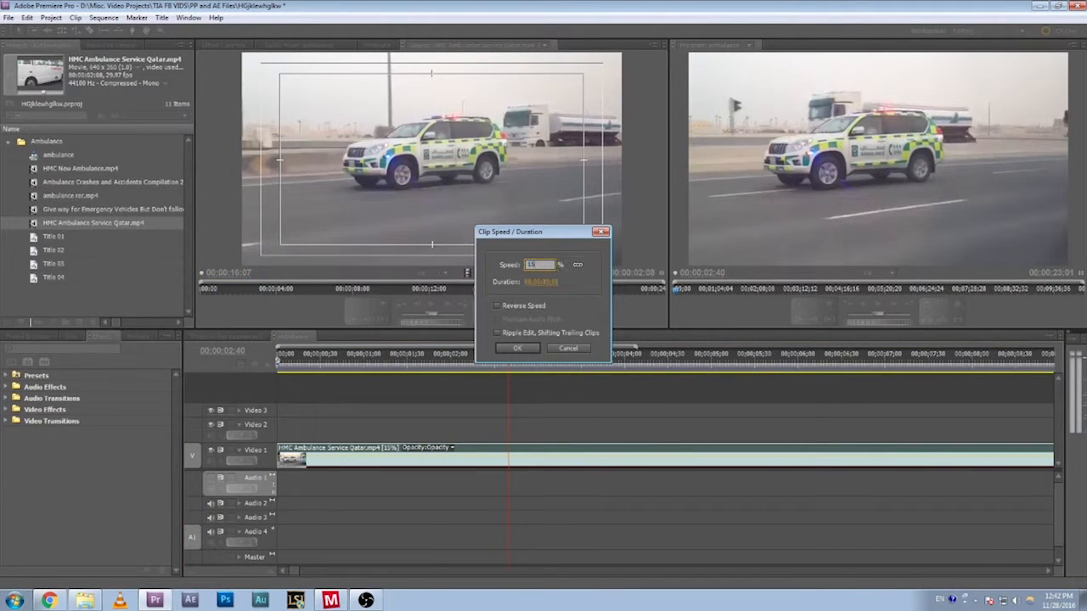
{"action": "key", "text": "Return"}
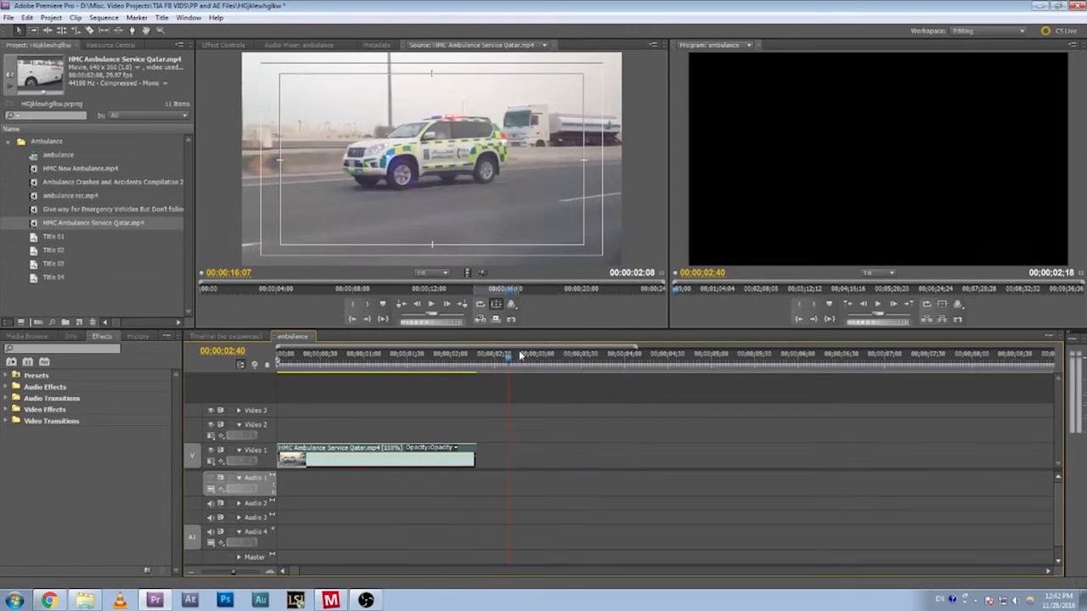
- Play the sped-up clip twice from the sequence start to check the fast motion
{"action": "key", "text": "Home"}
{"action": "key", "text": "space"}
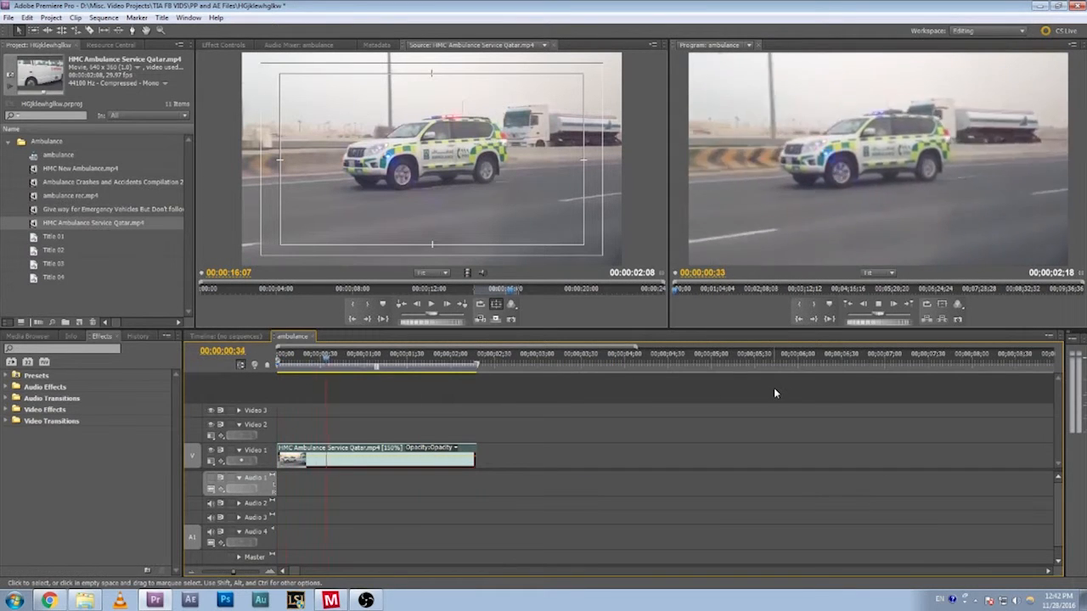
{"action": "left_click_drag", "start_coordinate": [406, 360], "coordinate": [278, 365]}
{"action": "key", "text": "space"}
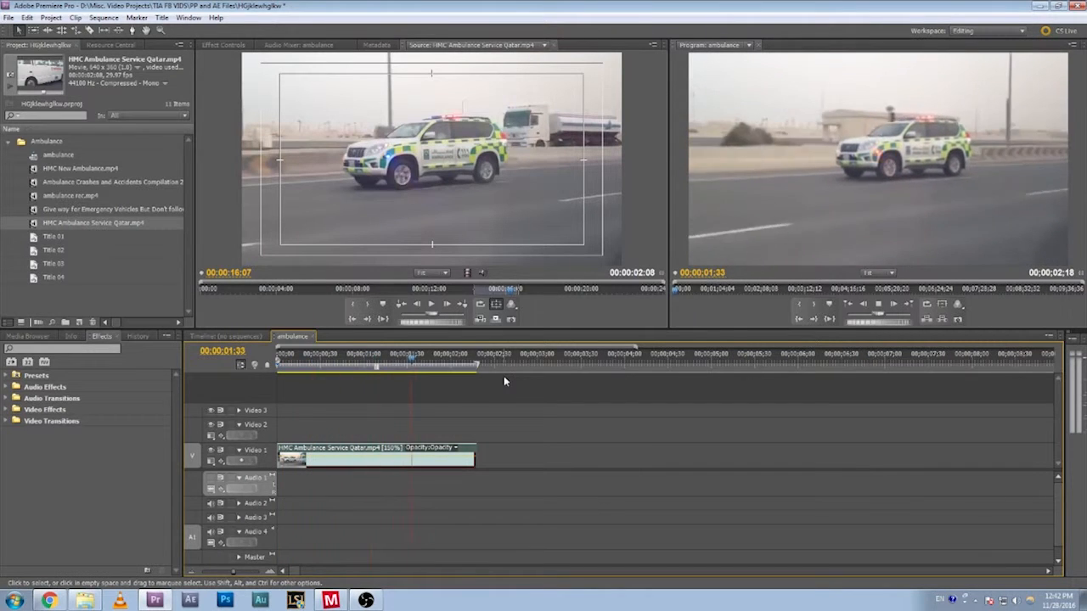
{"action": "key", "text": "space"}
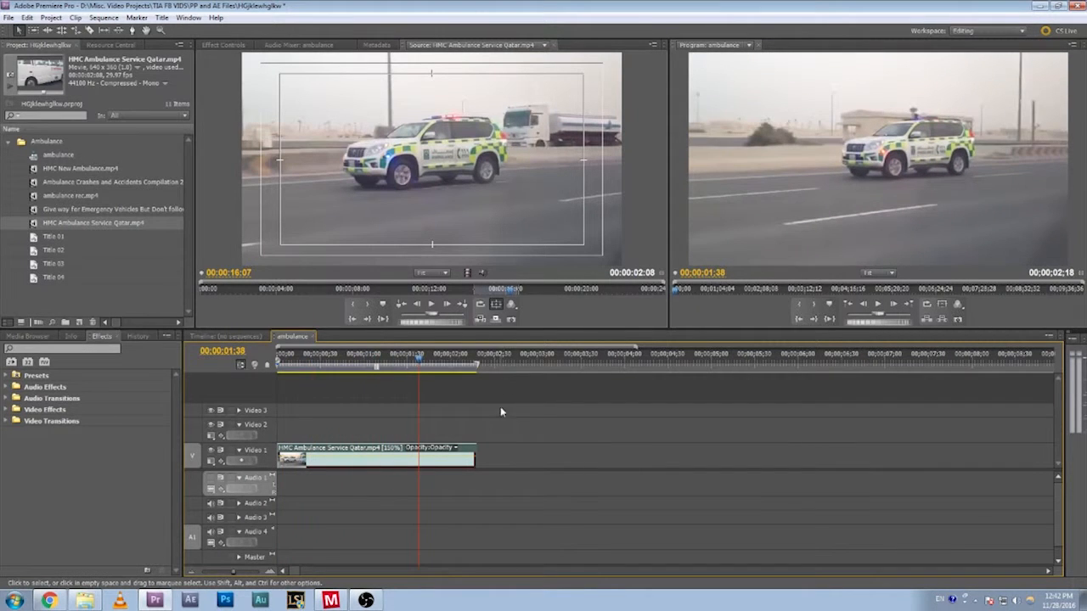
{"action": "left_click", "coordinate": [442, 449]}
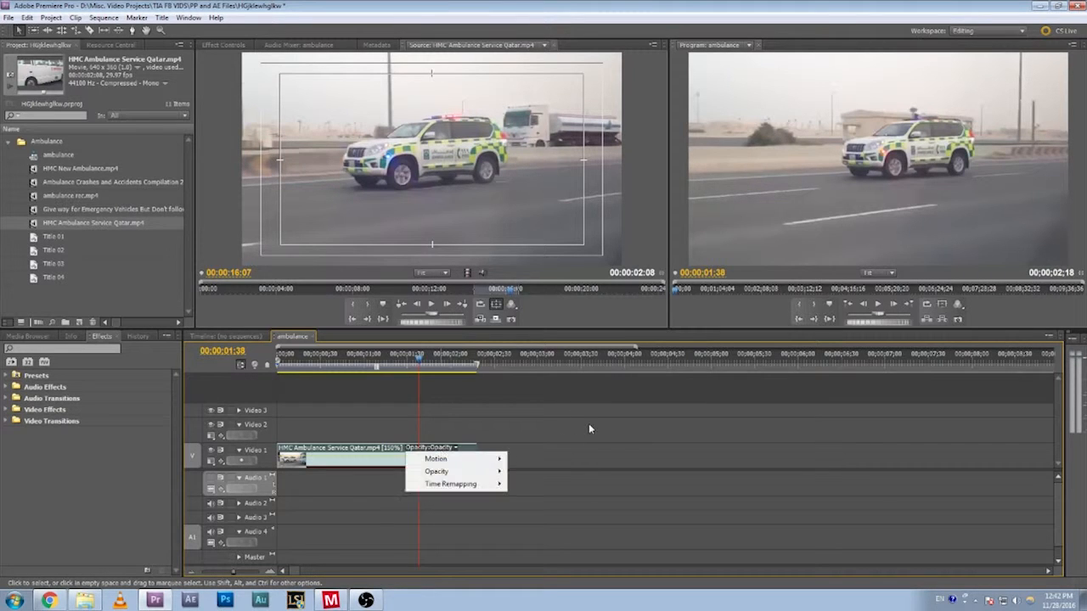
{"action": "left_click", "coordinate": [588, 429]}
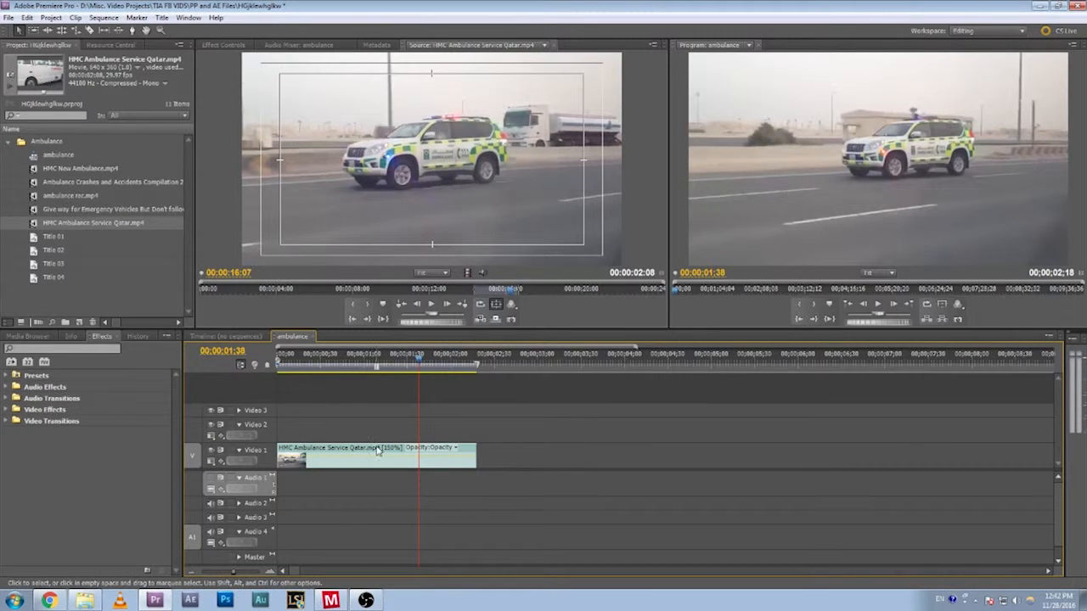
{"action": "left_click", "coordinate": [435, 375]}
{"action": "left_click_drag", "start_coordinate": [436, 375], "coordinate": [423, 378]}
{"action": "left_click", "coordinate": [416, 450]}
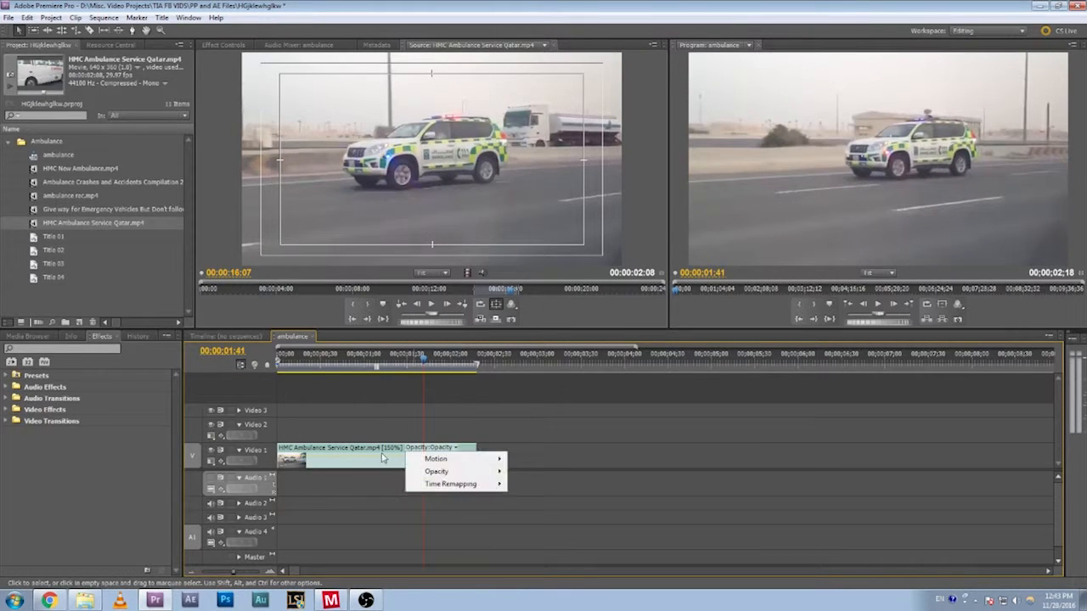
- Copy the Video 1 clip, paste it at 00:00:02:41, and move the copy directly against the end of the original
{"action": "left_click", "coordinate": [382, 457]}
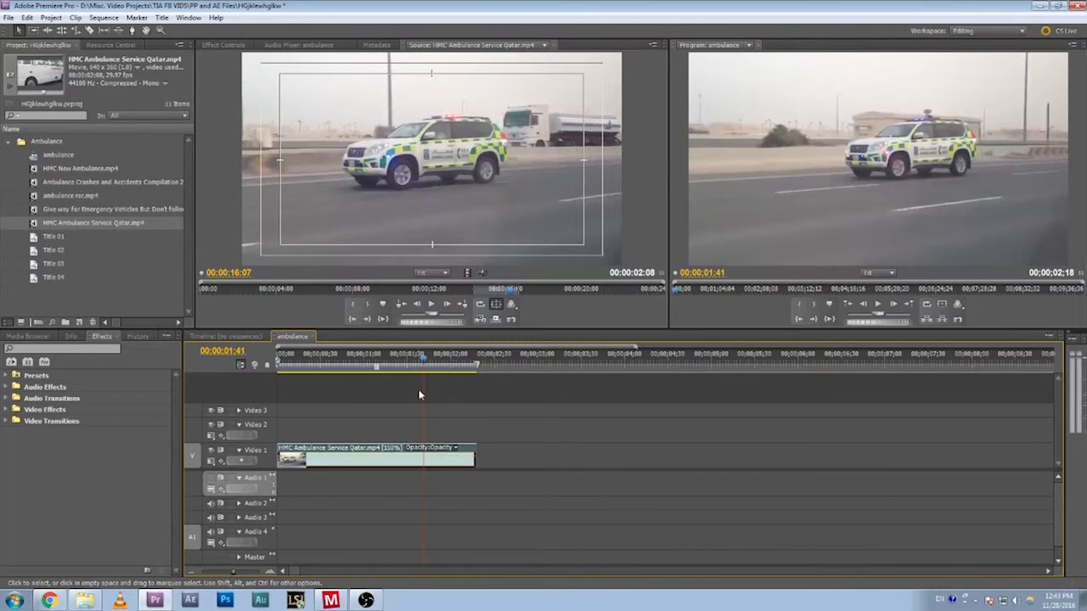
{"action": "left_click_drag", "start_coordinate": [424, 366], "coordinate": [509, 360]}
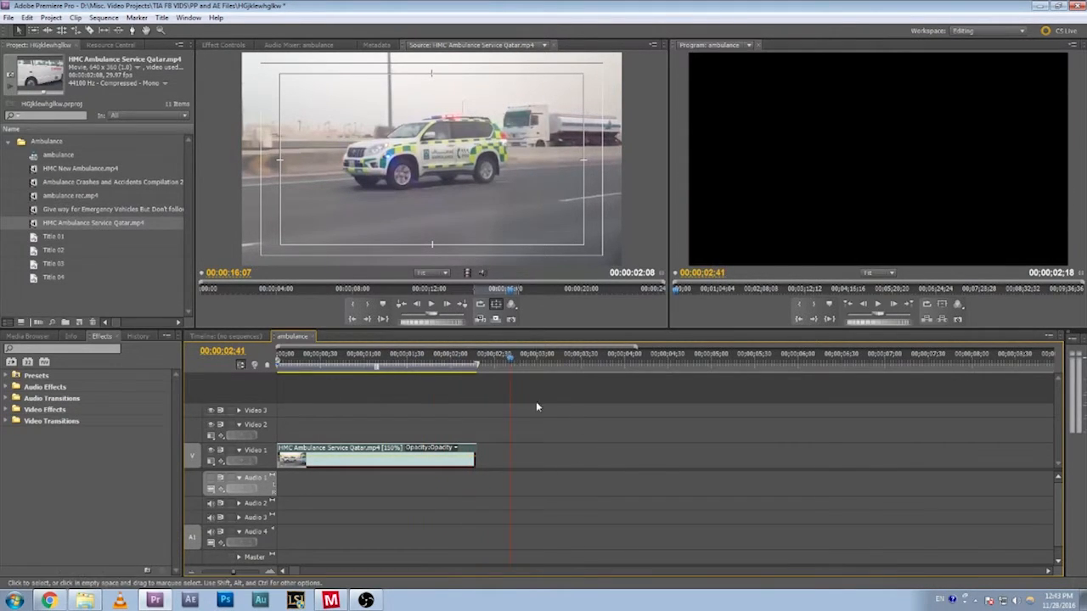
{"action": "key", "text": "ctrl+v"}
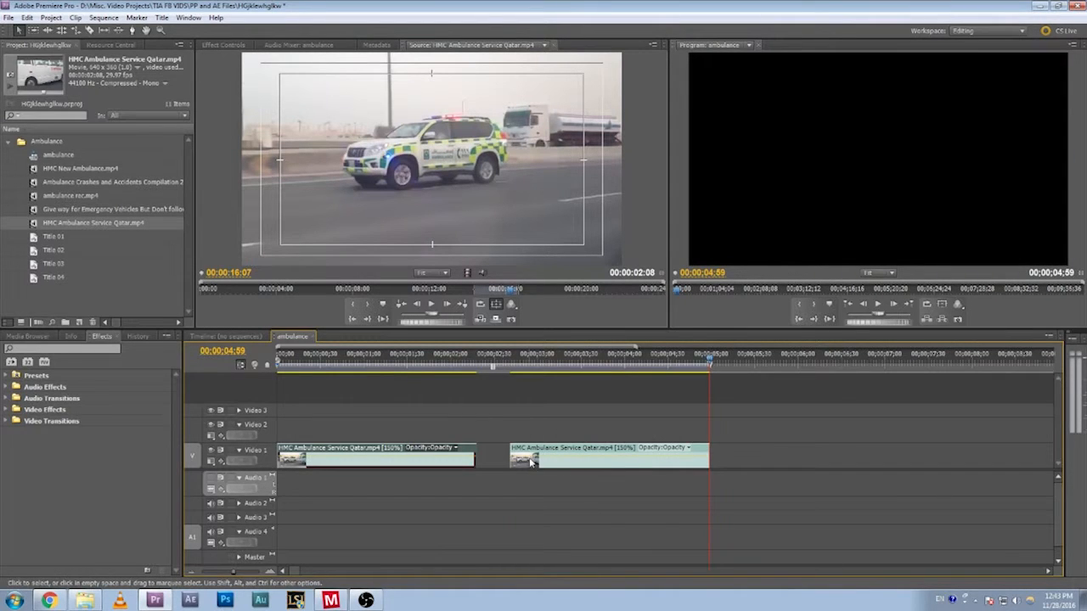
{"action": "left_click_drag", "start_coordinate": [533, 459], "coordinate": [500, 466]}
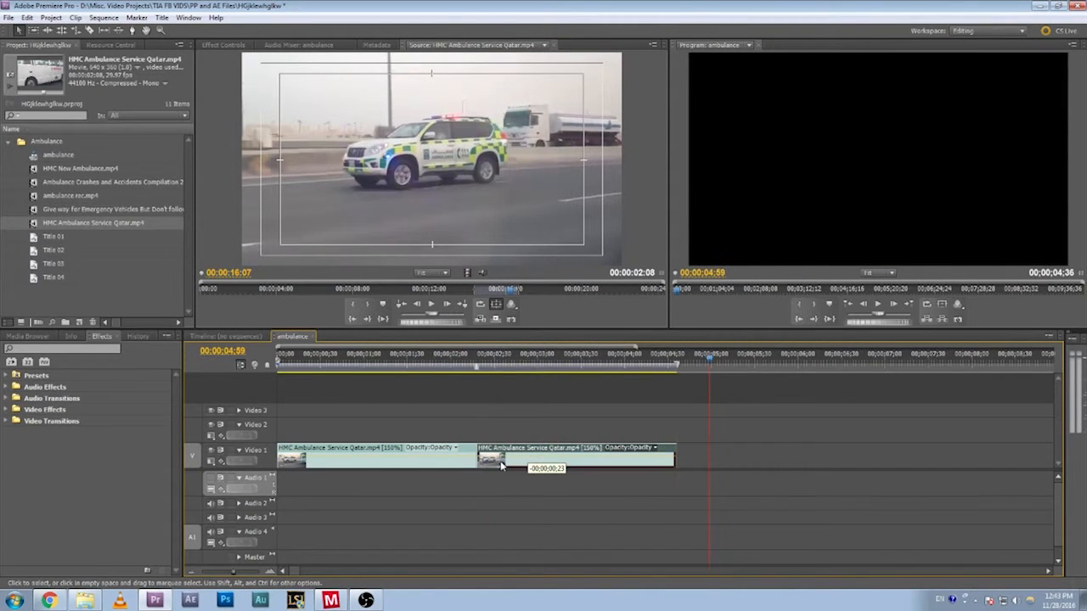
- Turn on Reverse Speed for the copied second clip, keeping 150% speed
{"action": "right_click", "coordinate": [501, 465]}
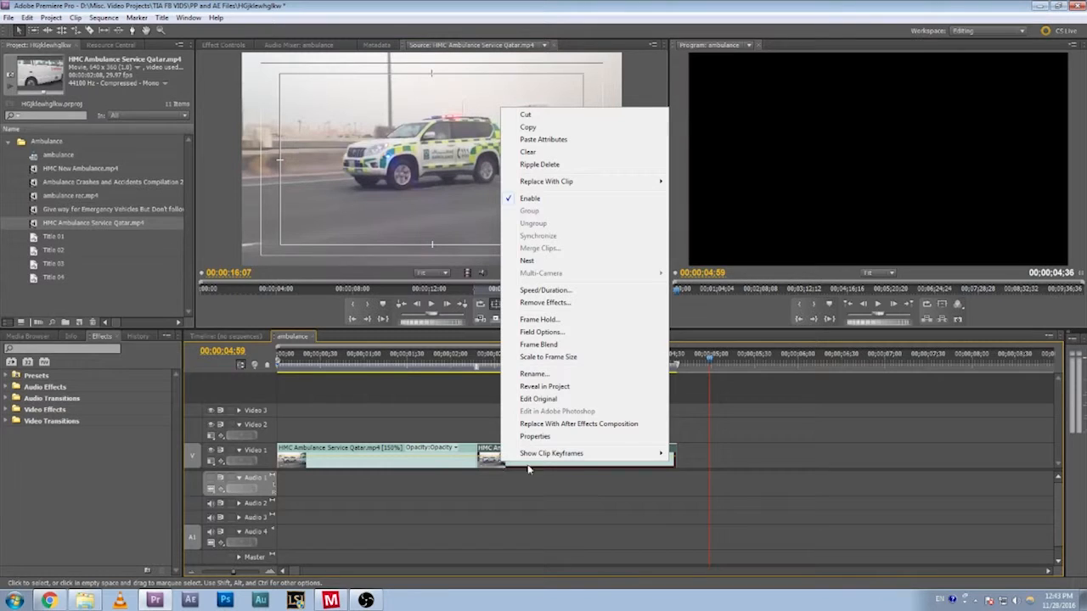
{"action": "left_click", "coordinate": [544, 292]}
{"action": "left_click", "coordinate": [509, 307]}
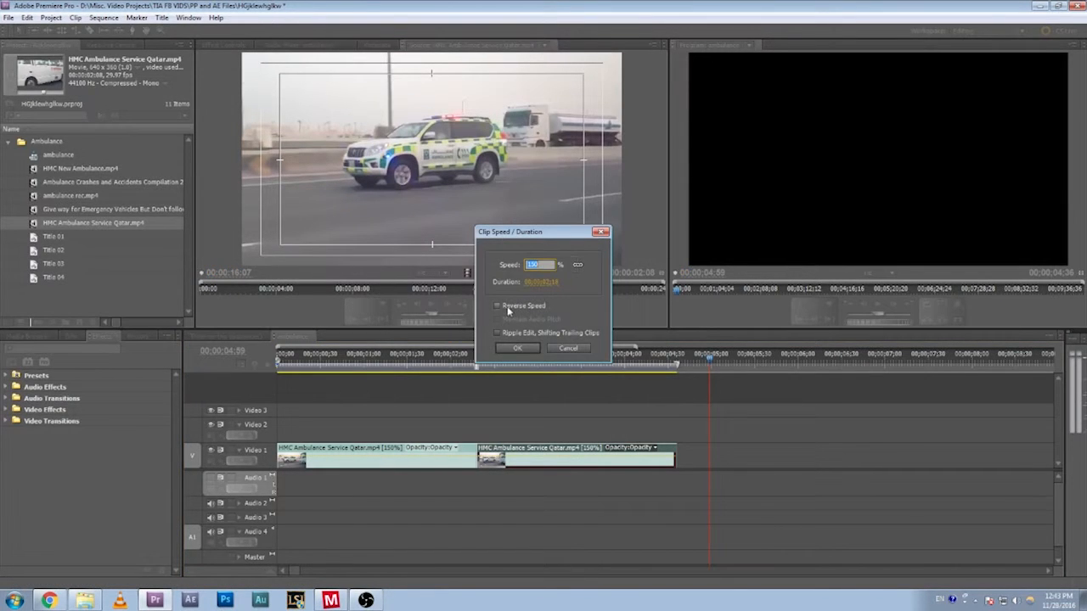
{"action": "left_click", "coordinate": [515, 349]}
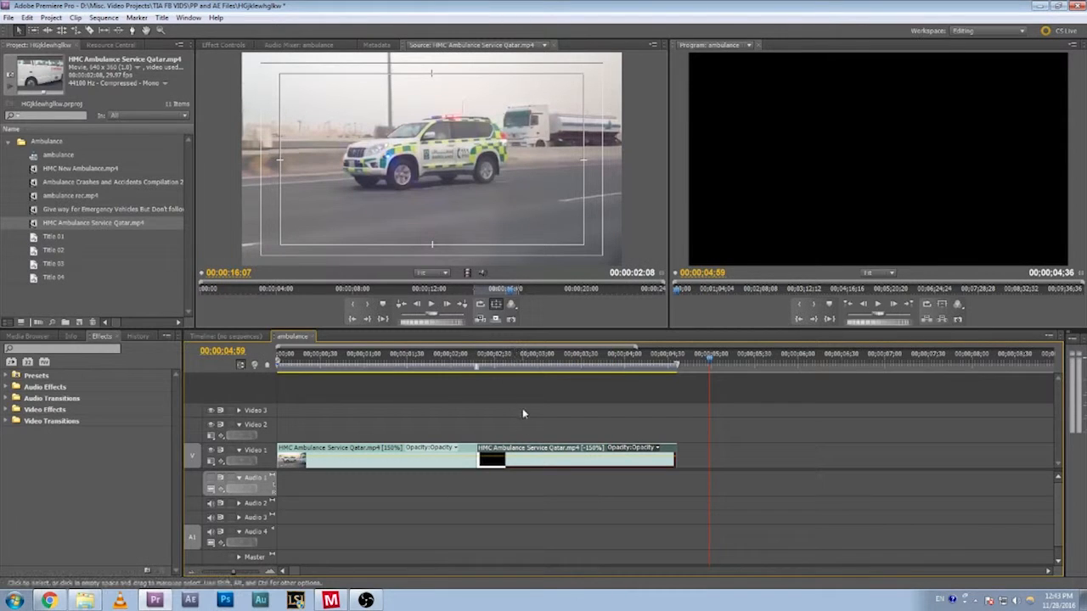
- Play across the cut into the reversed copy to check the backward motion, and delete the copy from Video 1
{"action": "left_click_drag", "start_coordinate": [489, 365], "coordinate": [403, 388]}
{"action": "key", "text": "space"}
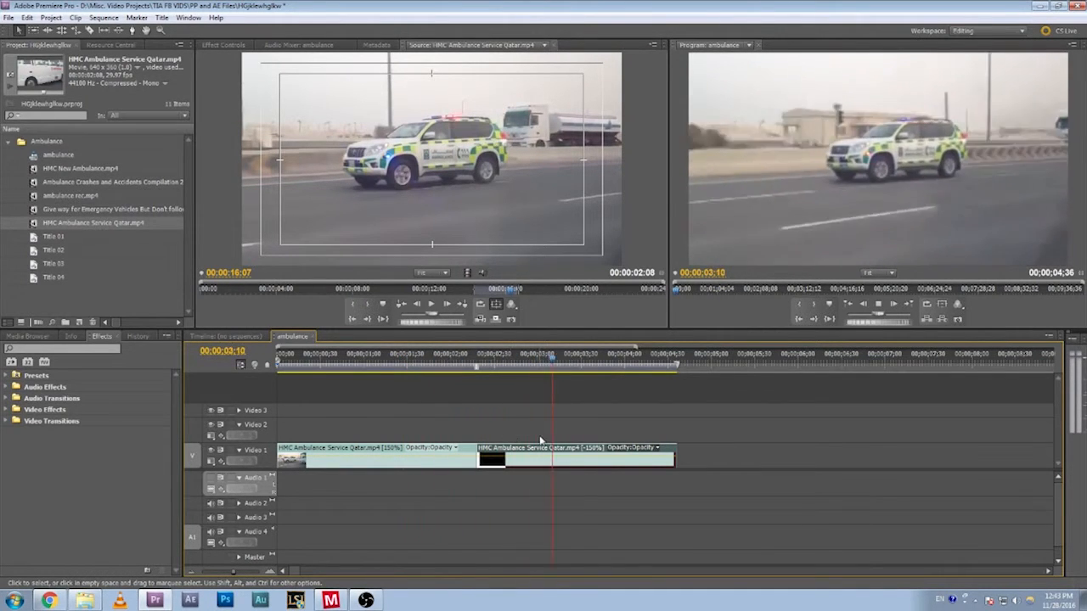
{"action": "key", "text": "space"}
{"action": "left_click", "coordinate": [411, 362]}
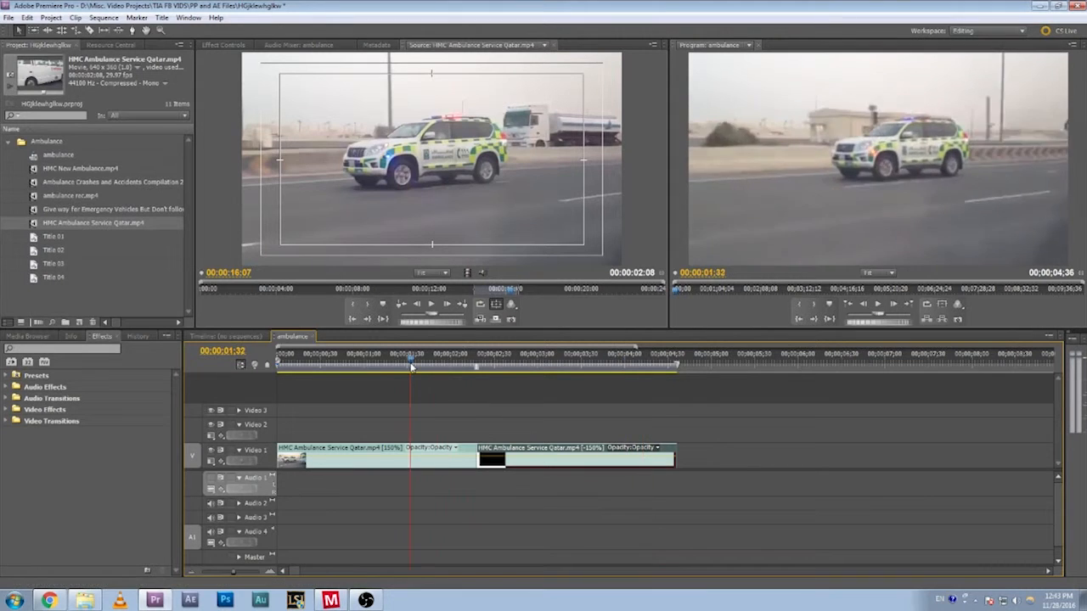
{"action": "key", "text": "space"}
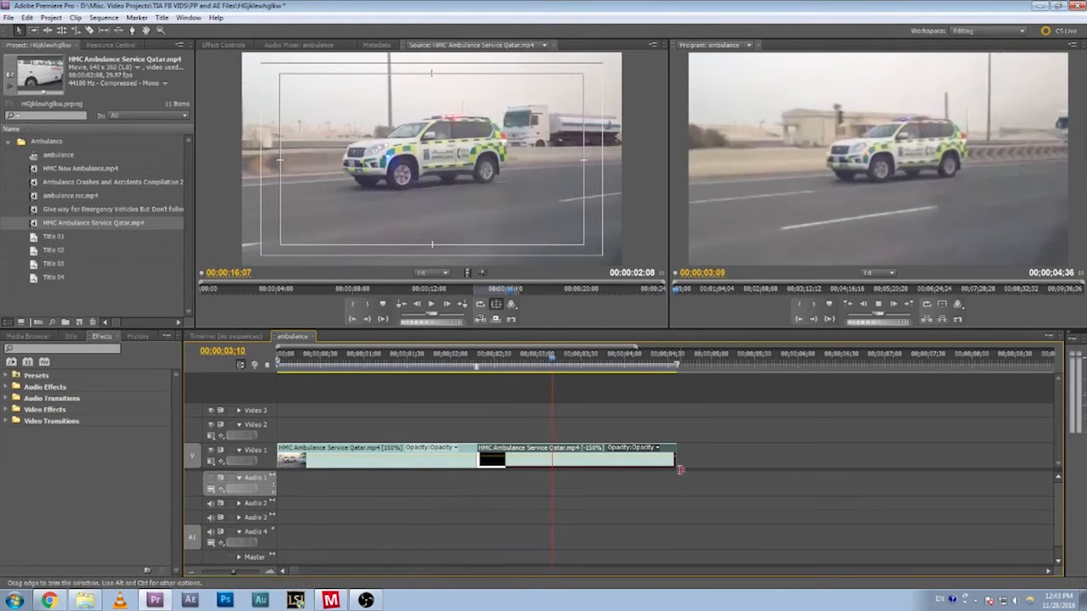
{"action": "key", "text": "space"}
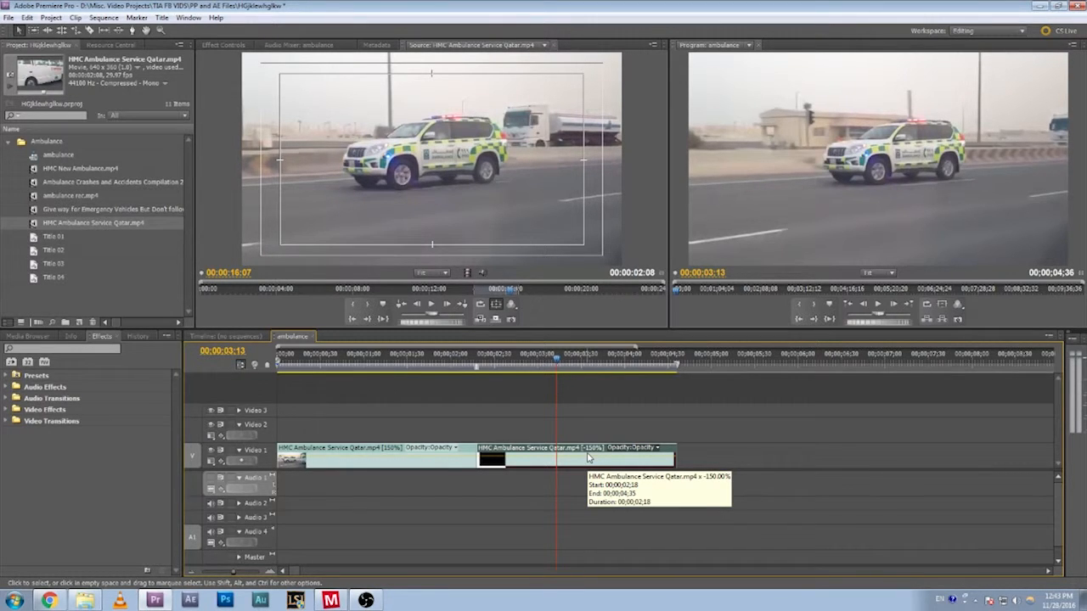
{"action": "key", "text": "Delete"}
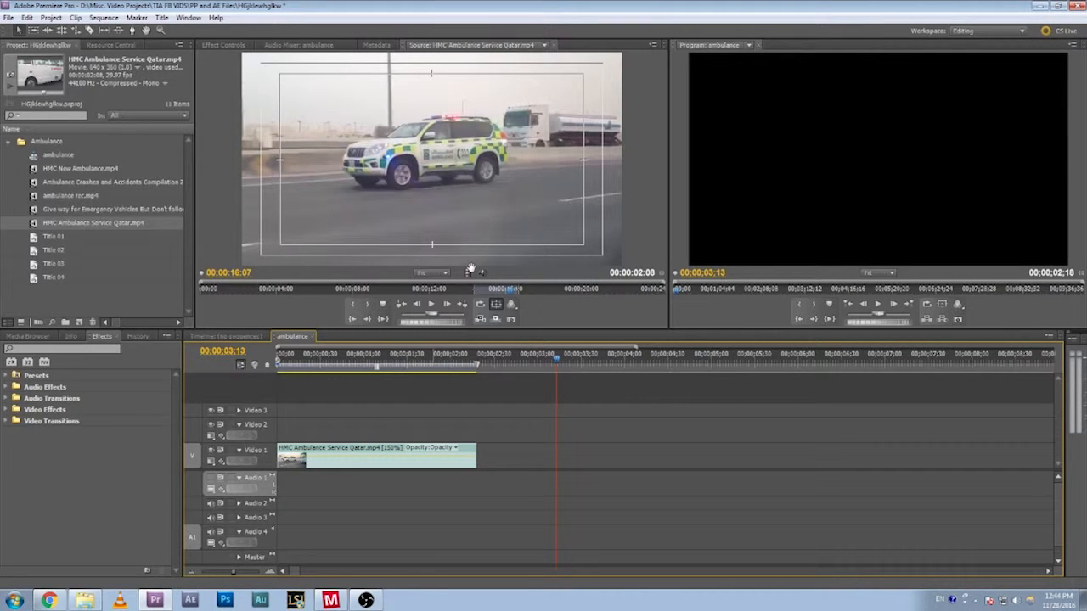
- Add the "Give way for Emergency Vehicles But Don't follow them.mp4" clip right after the first clip and move the playhead to 00:00:02:56
{"action": "left_click", "coordinate": [45, 210]}
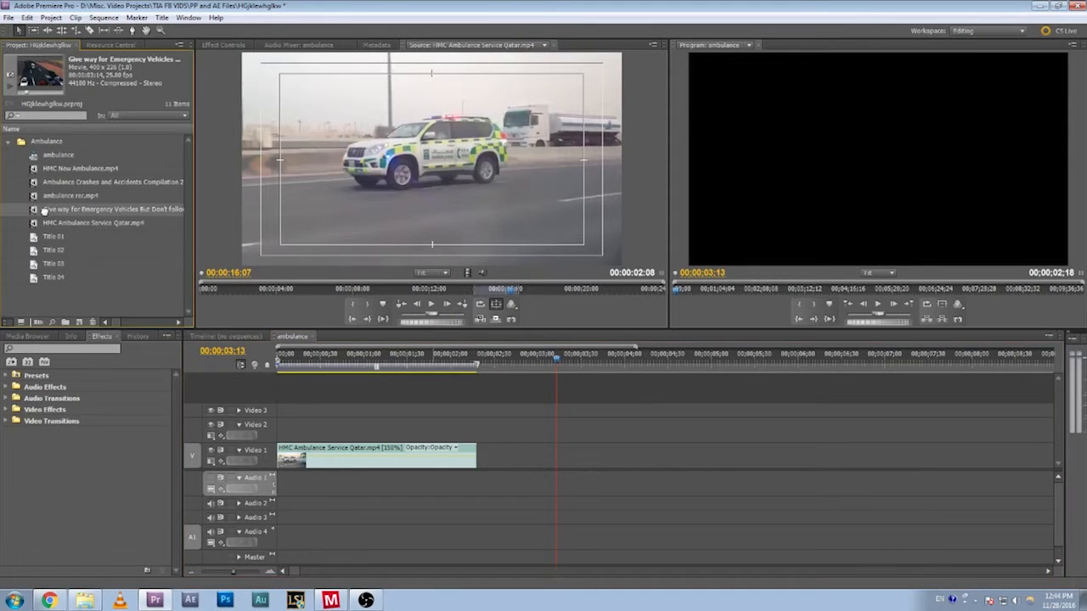
{"action": "left_click_drag", "start_coordinate": [45, 210], "coordinate": [487, 470]}
{"action": "left_click_drag", "start_coordinate": [473, 366], "coordinate": [530, 367]}
- Scale the newly added emergency vehicles clip up to fill the program frame, and deselect it
{"action": "left_click", "coordinate": [847, 185]}
{"action": "left_click_drag", "start_coordinate": [820, 194], "coordinate": [741, 269]}
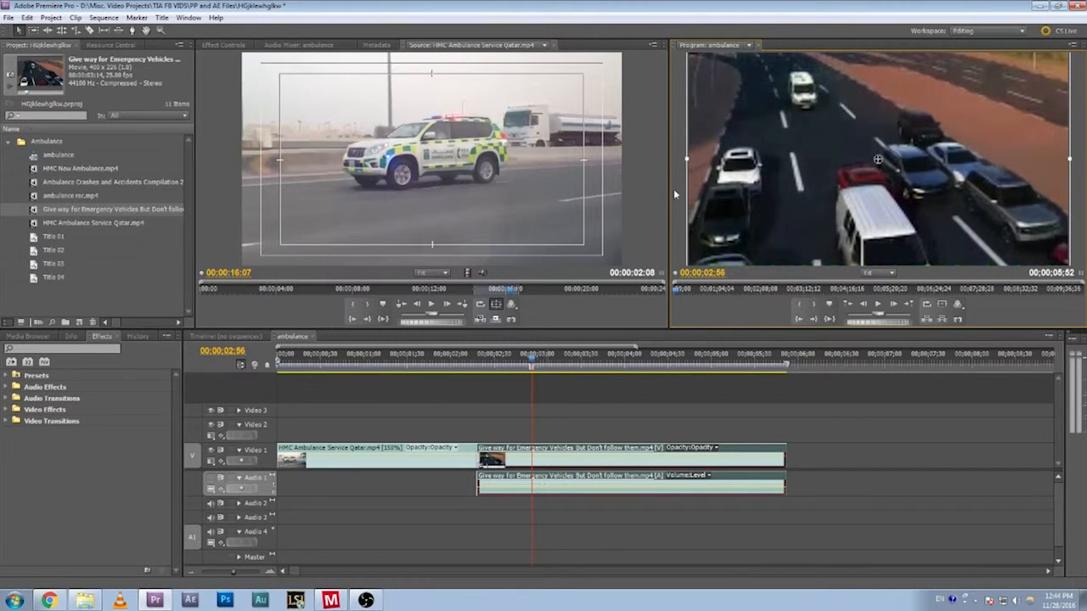
{"action": "left_click", "coordinate": [675, 195]}
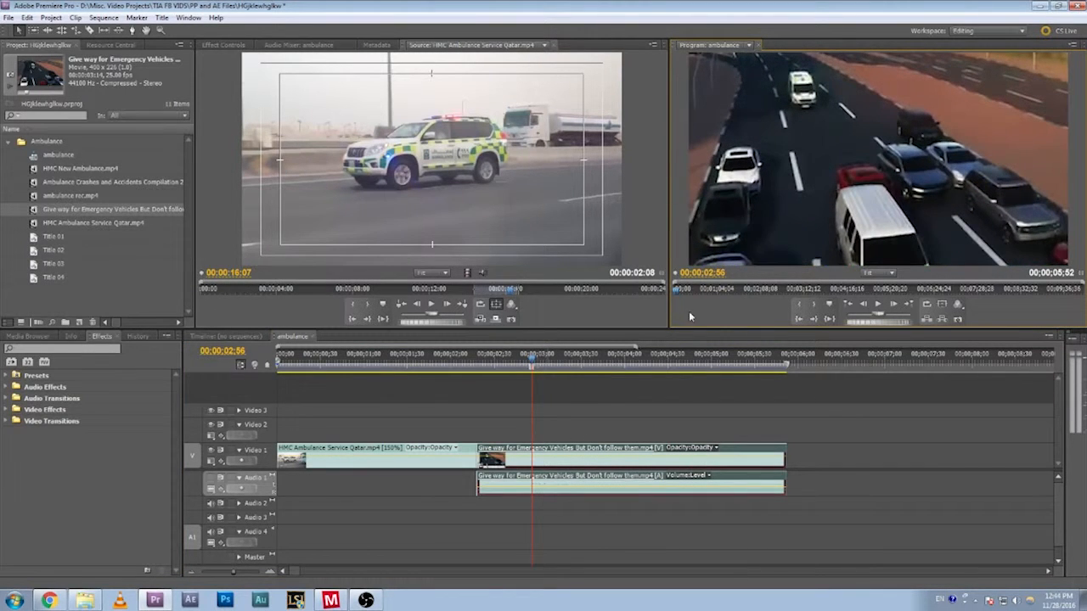
- Apply the Push transition from the Slide video transitions to the cut between the two clips on Video 1
{"action": "left_click", "coordinate": [7, 421]}
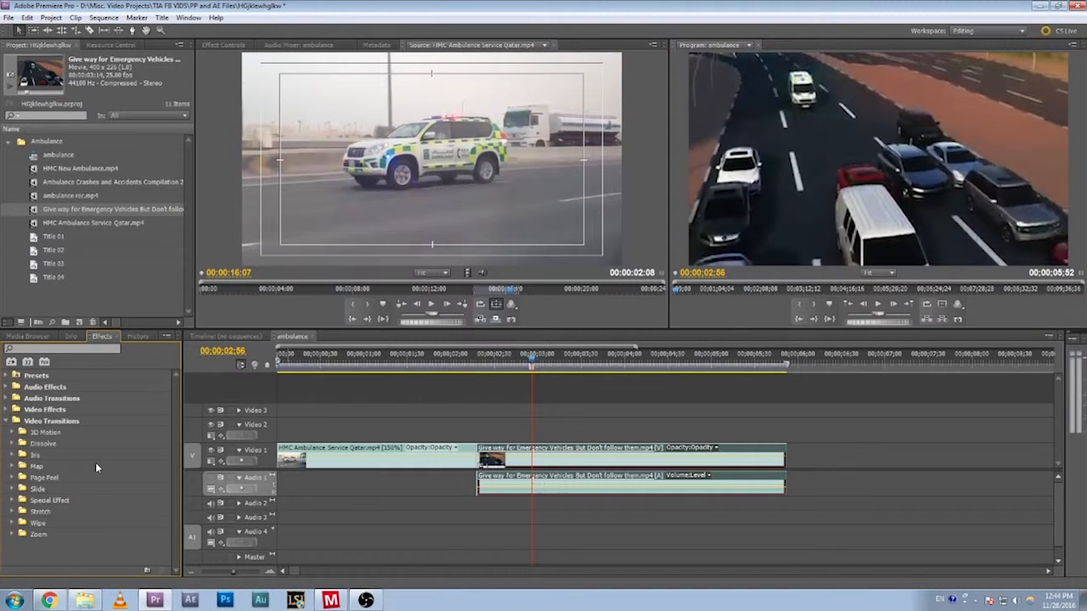
{"action": "left_click", "coordinate": [12, 512]}
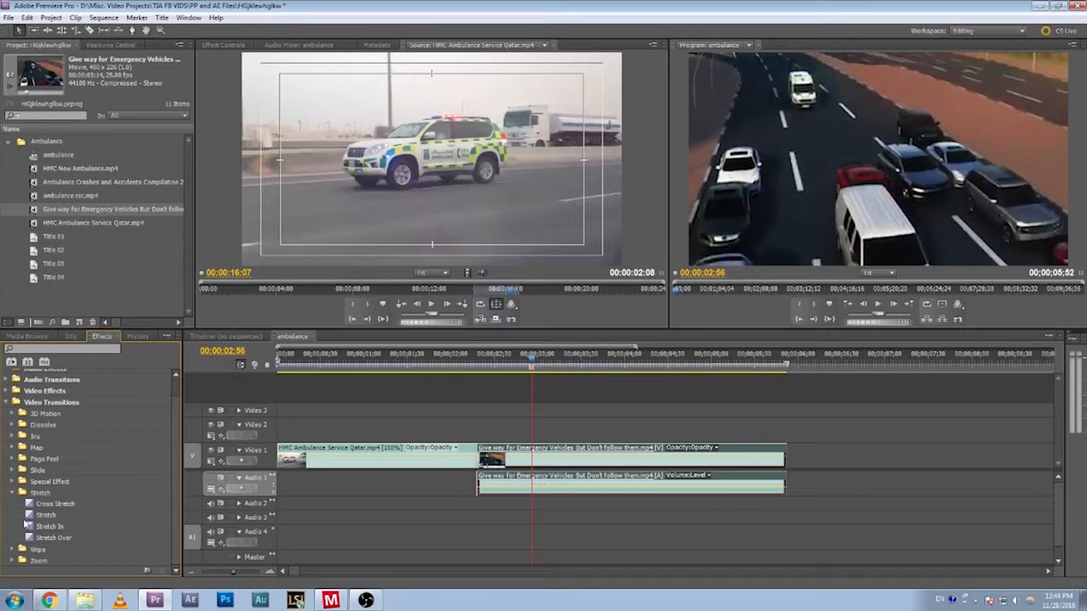
{"action": "left_click", "coordinate": [14, 483]}
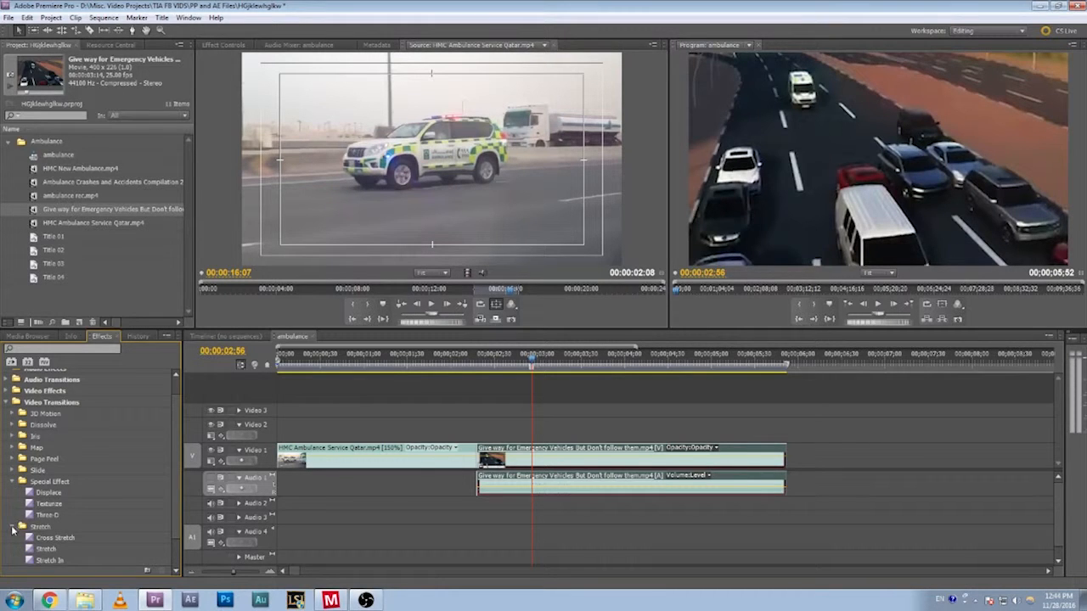
{"action": "left_click", "coordinate": [12, 528]}
{"action": "left_click", "coordinate": [11, 484]}
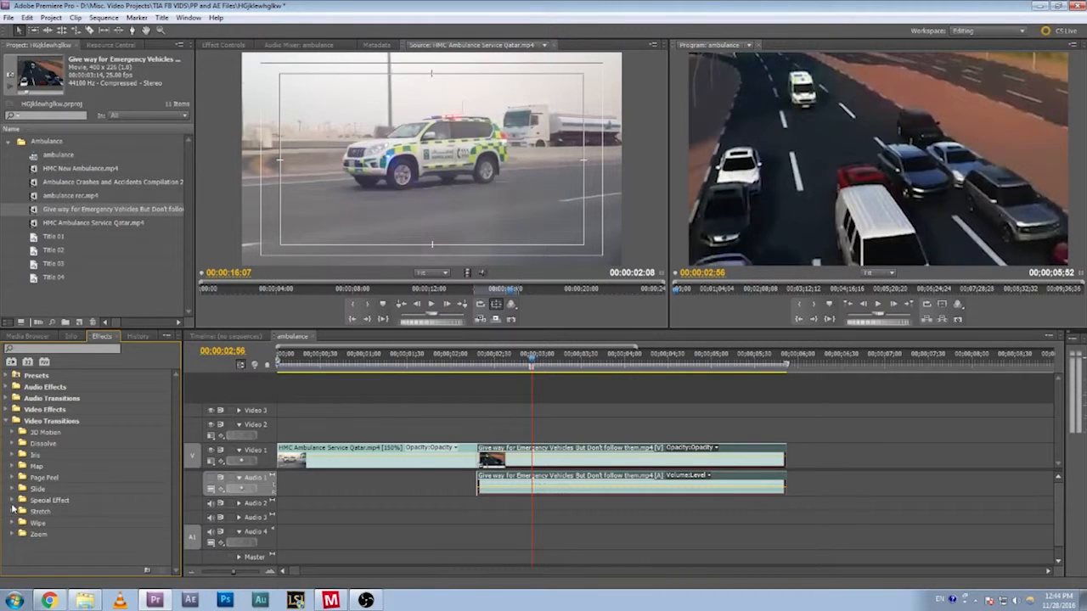
{"action": "left_click", "coordinate": [11, 490]}
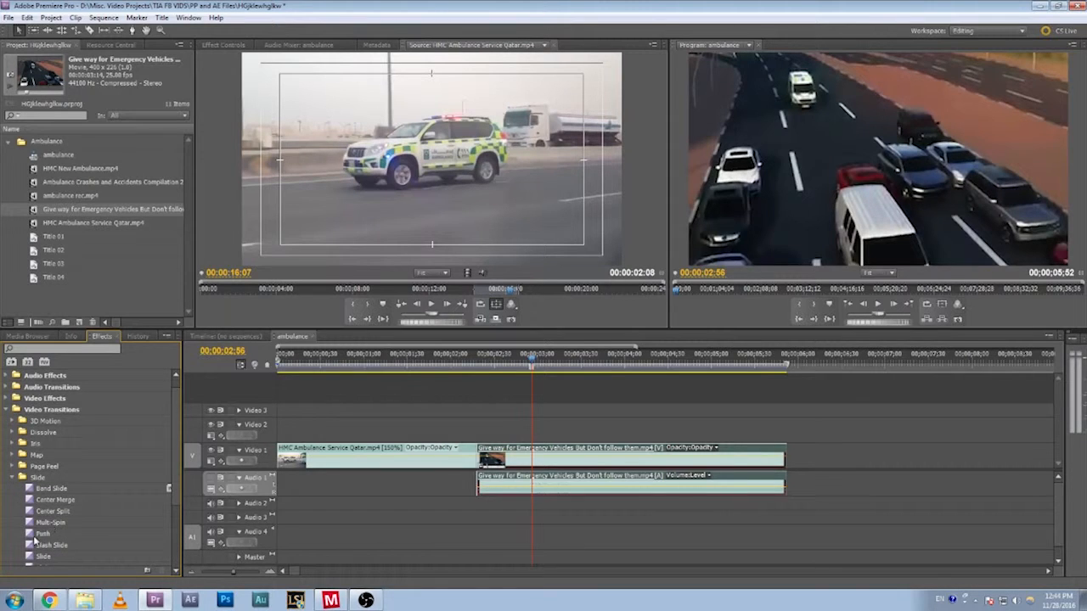
{"action": "left_click", "coordinate": [31, 534]}
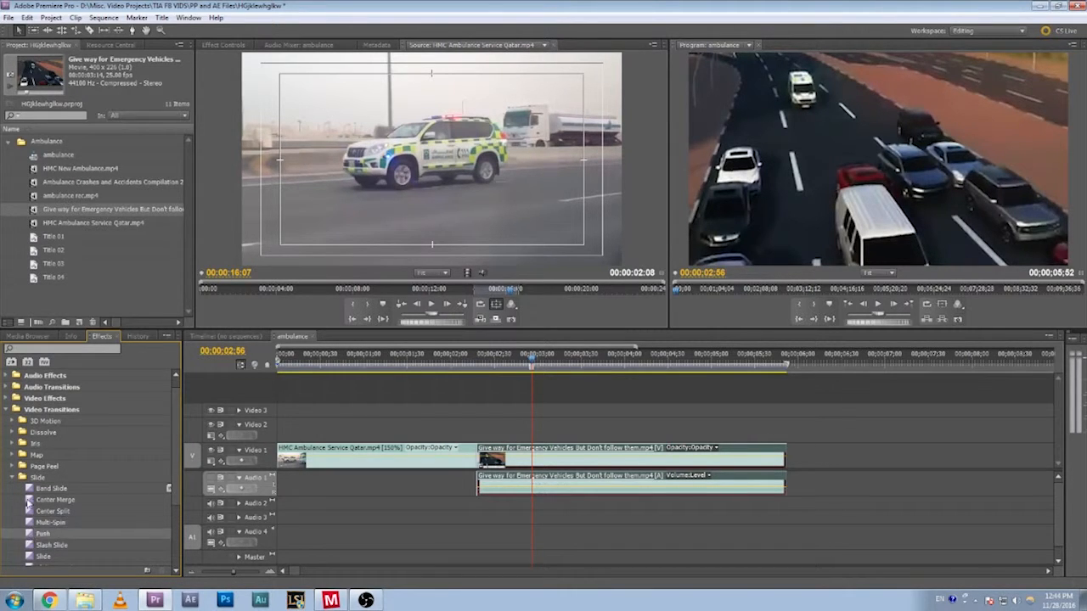
{"action": "left_click_drag", "start_coordinate": [31, 534], "coordinate": [481, 461]}
- Play the sequence across the Push transition several times, including once from the sequence start, to check how it looks
{"action": "left_click_drag", "start_coordinate": [452, 363], "coordinate": [424, 366]}
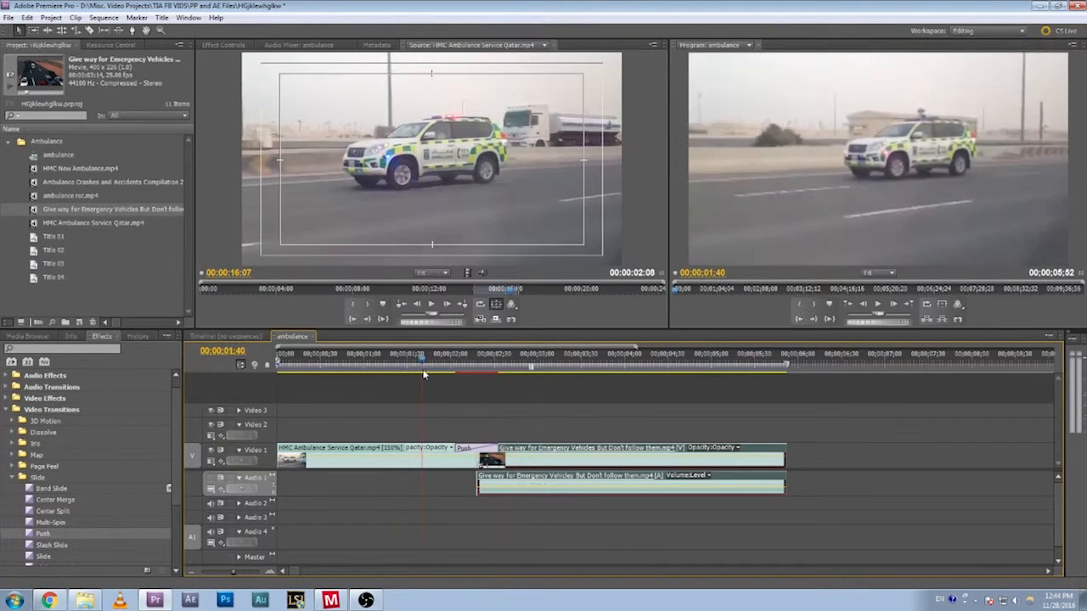
{"action": "key", "text": "space"}
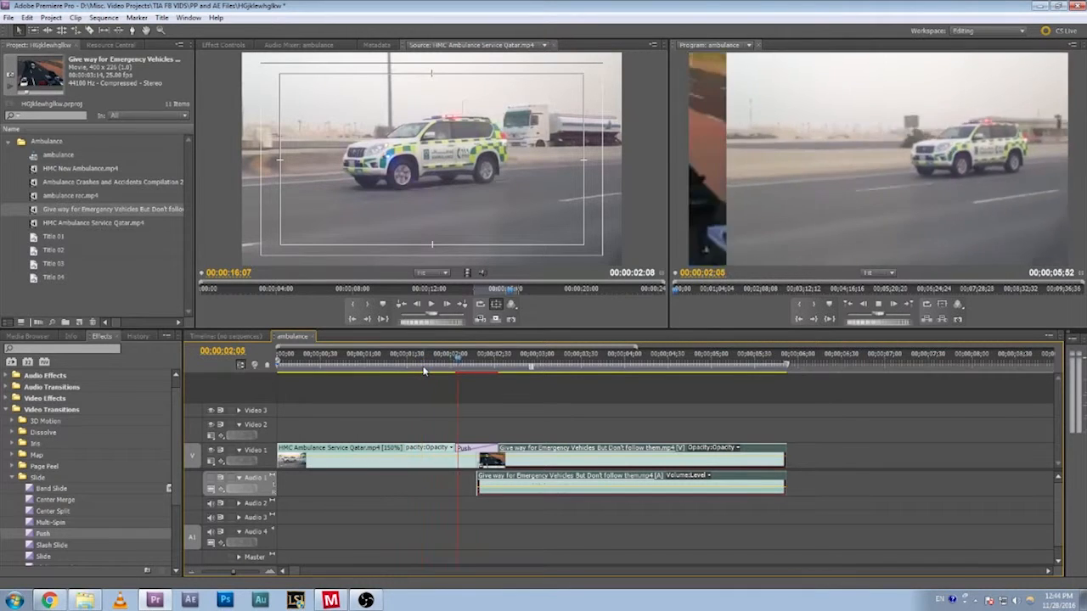
{"action": "key", "text": "space"}
{"action": "left_click_drag", "start_coordinate": [510, 362], "coordinate": [458, 364]}
{"action": "key", "text": "space"}
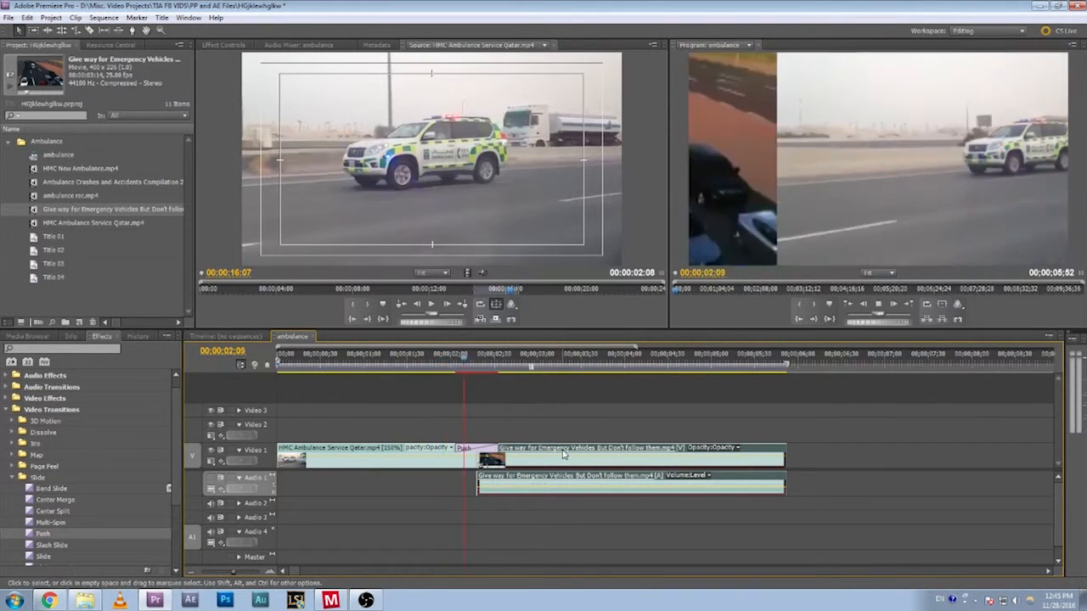
{"action": "key", "text": "space"}
{"action": "left_click_drag", "start_coordinate": [501, 362], "coordinate": [280, 363]}
{"action": "key", "text": "space"}
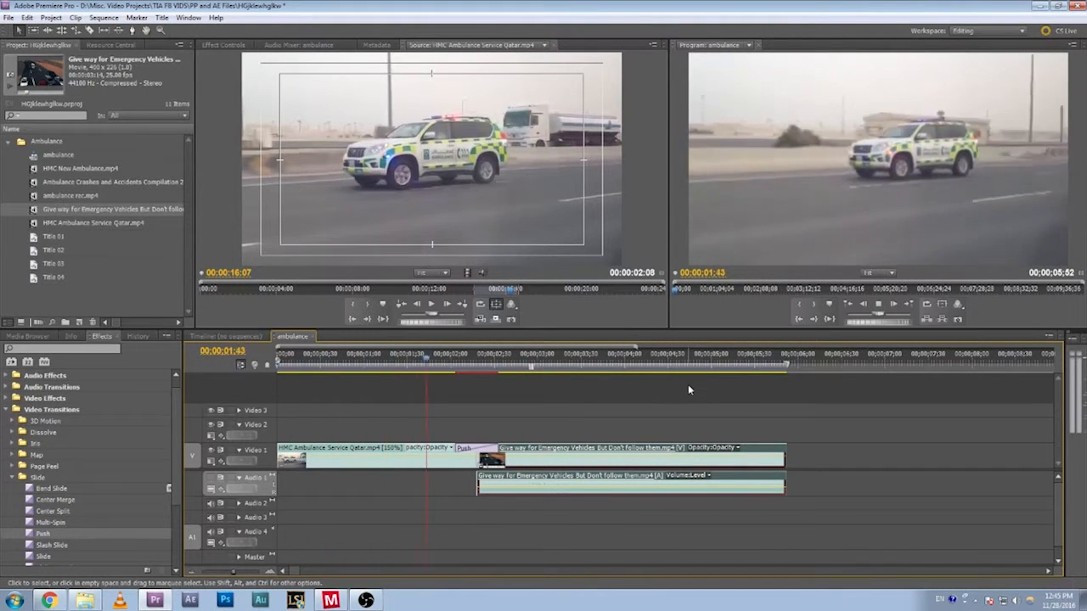
{"action": "key", "text": "space"}
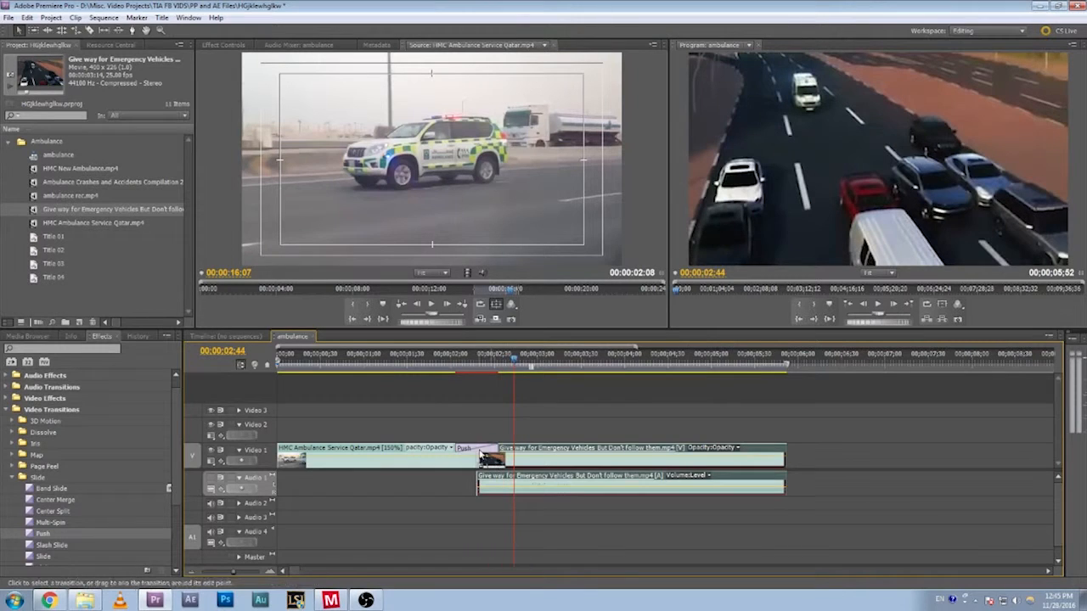
- Shorten the Push transition to a duration of 00;00;00;14 centred at the cut, and play across it
{"action": "left_click", "coordinate": [481, 450]}
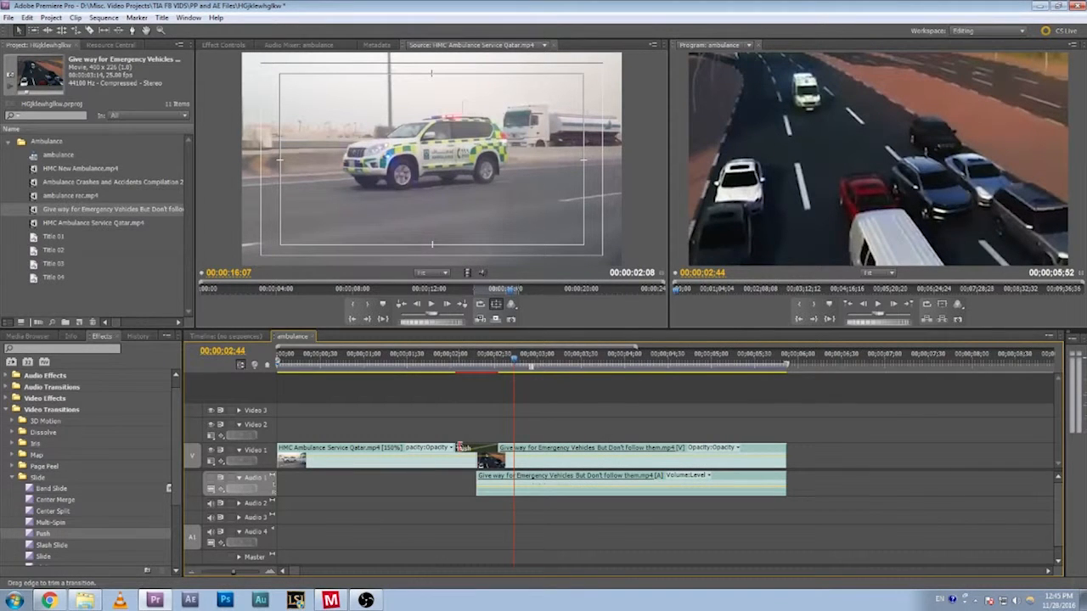
{"action": "left_click_drag", "start_coordinate": [461, 447], "coordinate": [486, 446]}
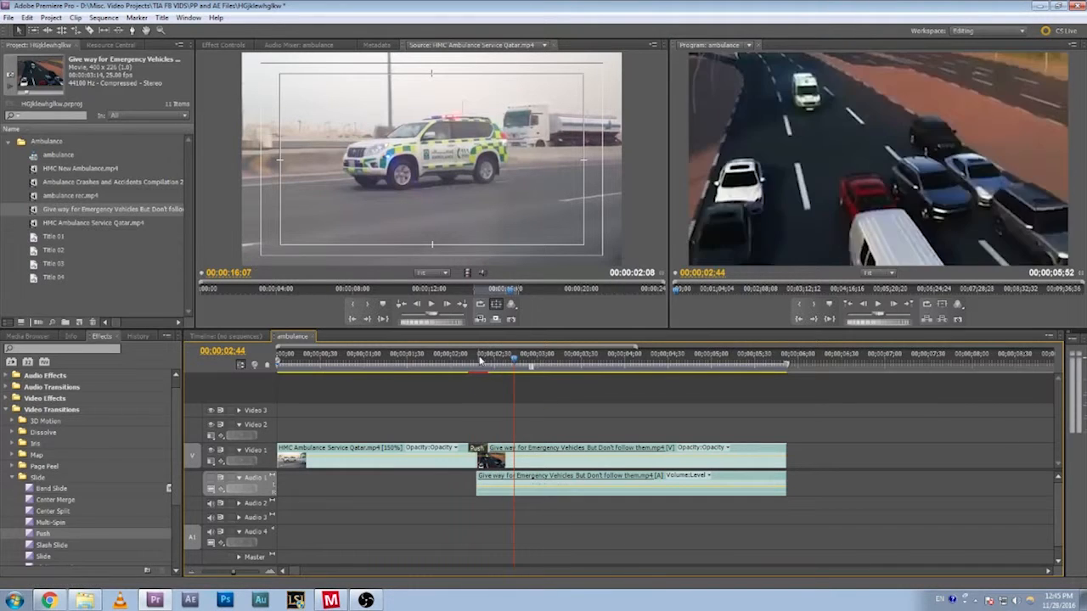
{"action": "left_click", "coordinate": [436, 357]}
{"action": "key", "text": "space"}
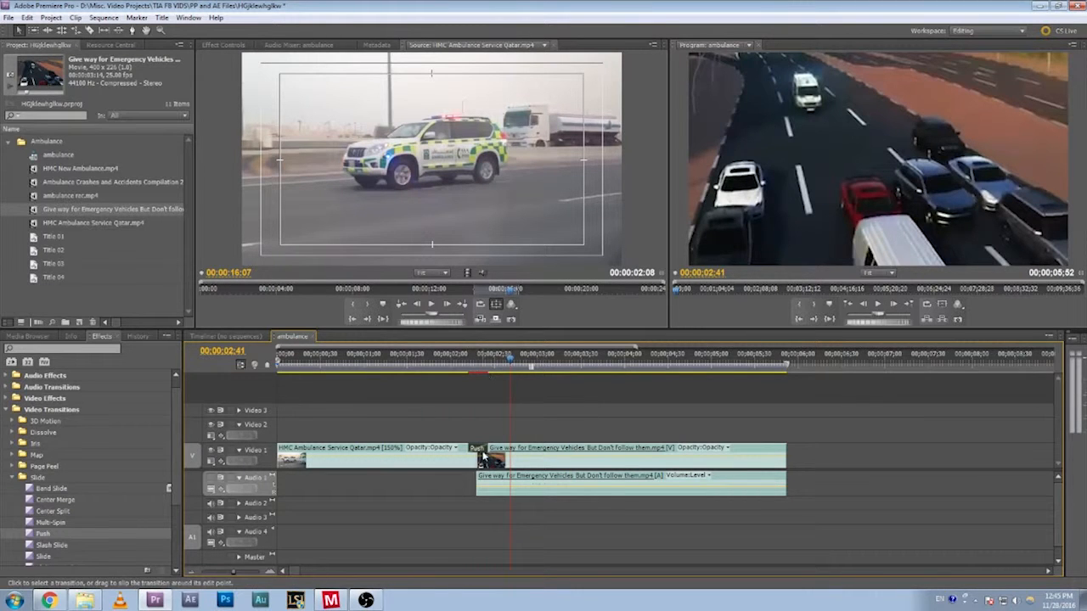
- Turn on Reverse for the Push transition and play across the cut to check its direction
{"action": "left_click", "coordinate": [223, 44]}
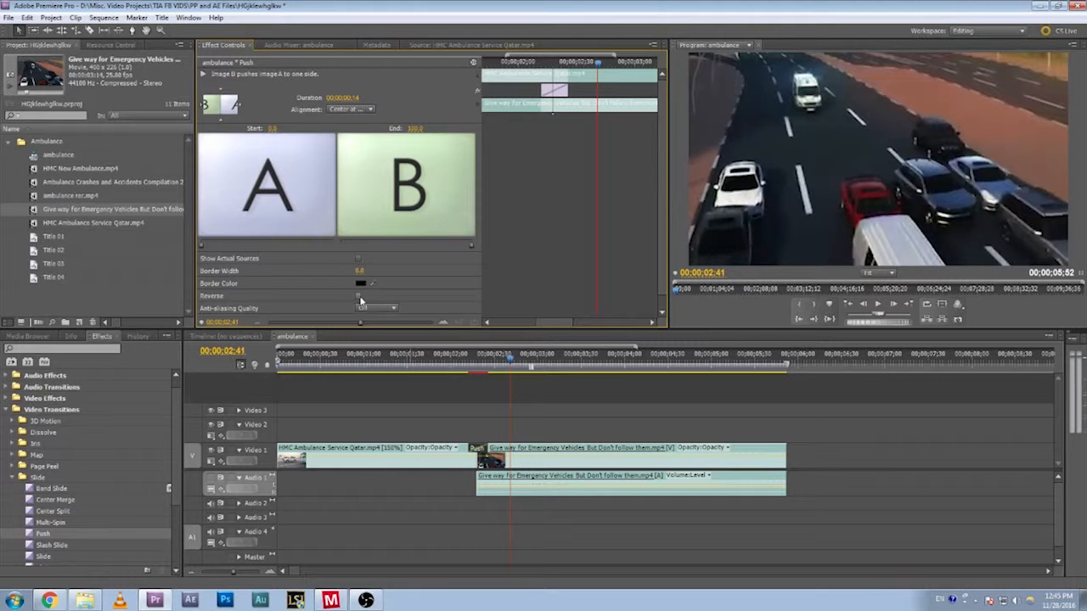
{"action": "left_click_drag", "start_coordinate": [481, 374], "coordinate": [465, 367]}
{"action": "key", "text": "space"}
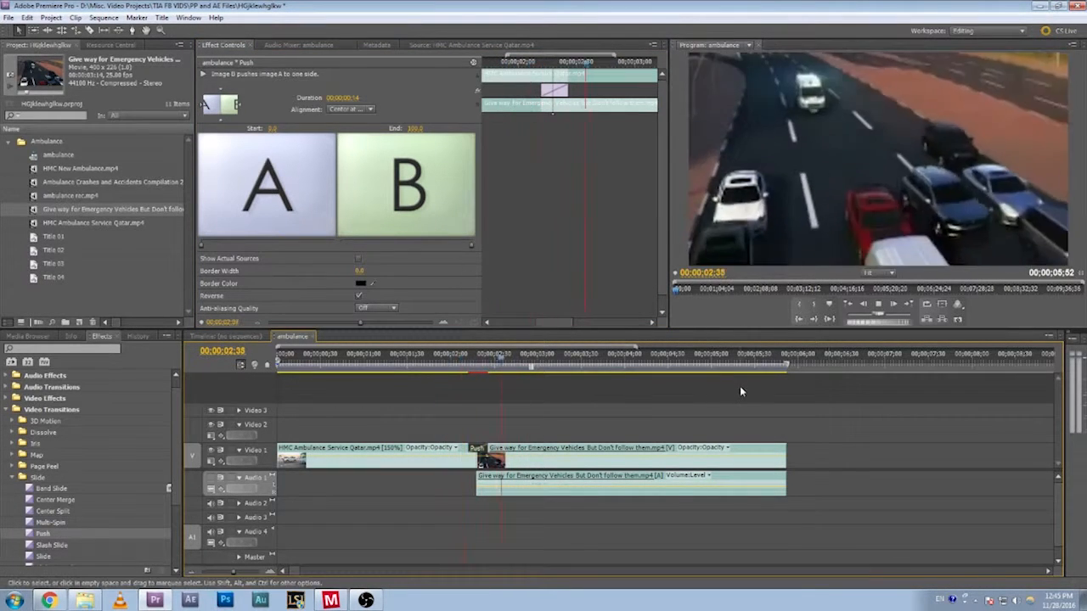
{"action": "key", "text": "space"}
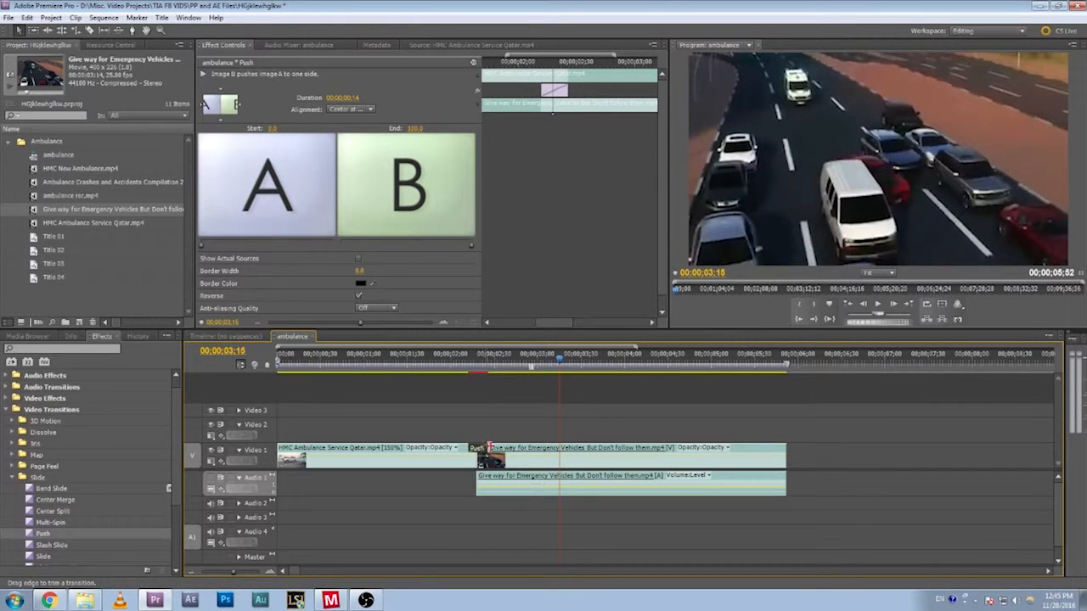
- Extend the end of the Push transition to a duration of 00;00;00;19 and play across it
{"action": "left_click_drag", "start_coordinate": [490, 447], "coordinate": [496, 449]}
{"action": "left_click", "coordinate": [465, 365]}
{"action": "key", "text": "space"}
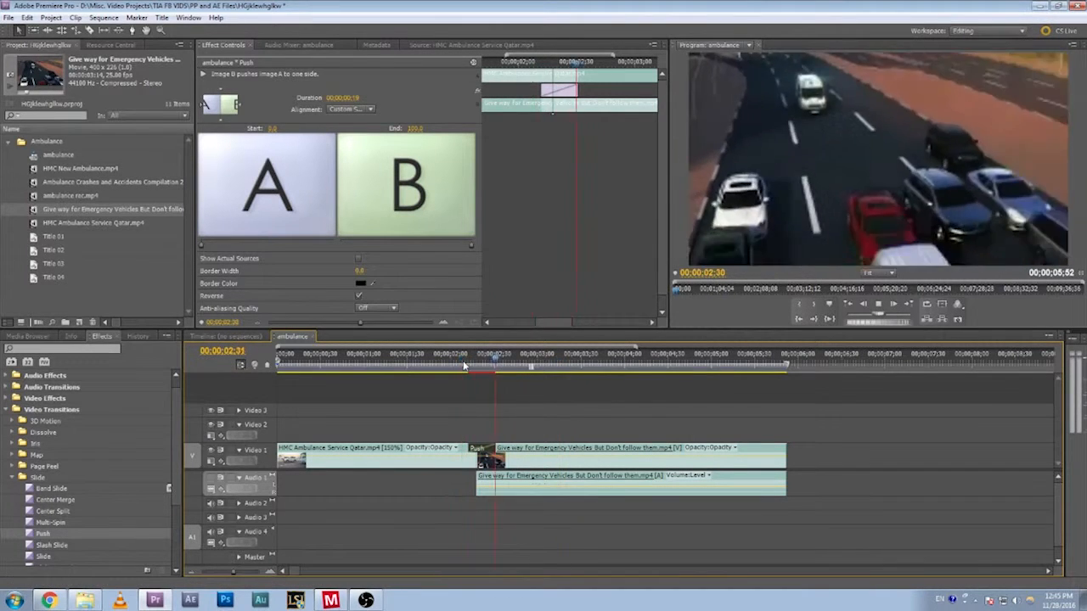
{"action": "key", "text": "space"}
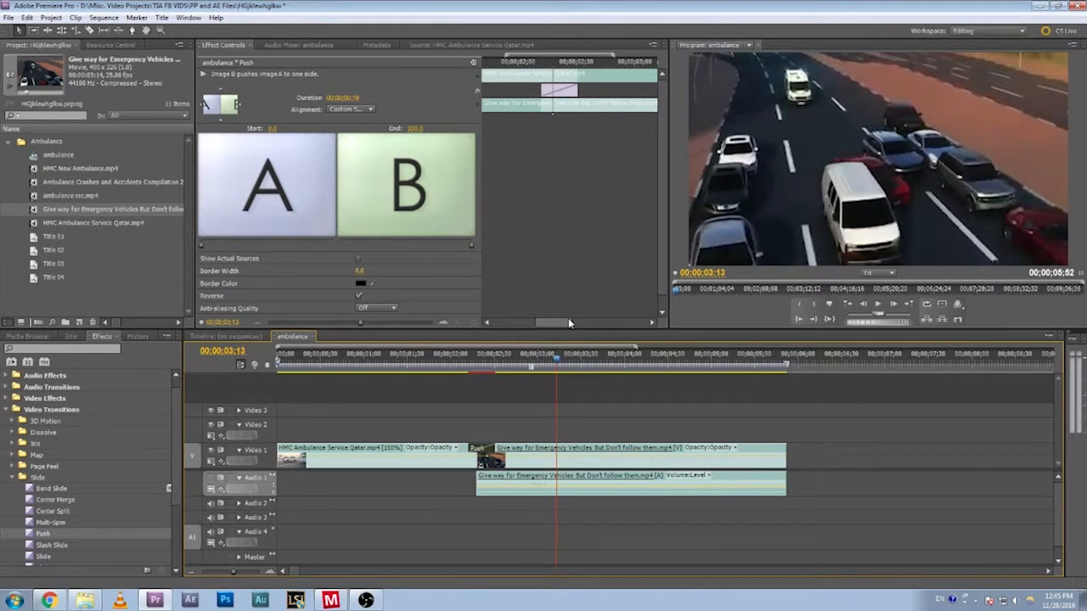
{"action": "left_click", "coordinate": [366, 600]}
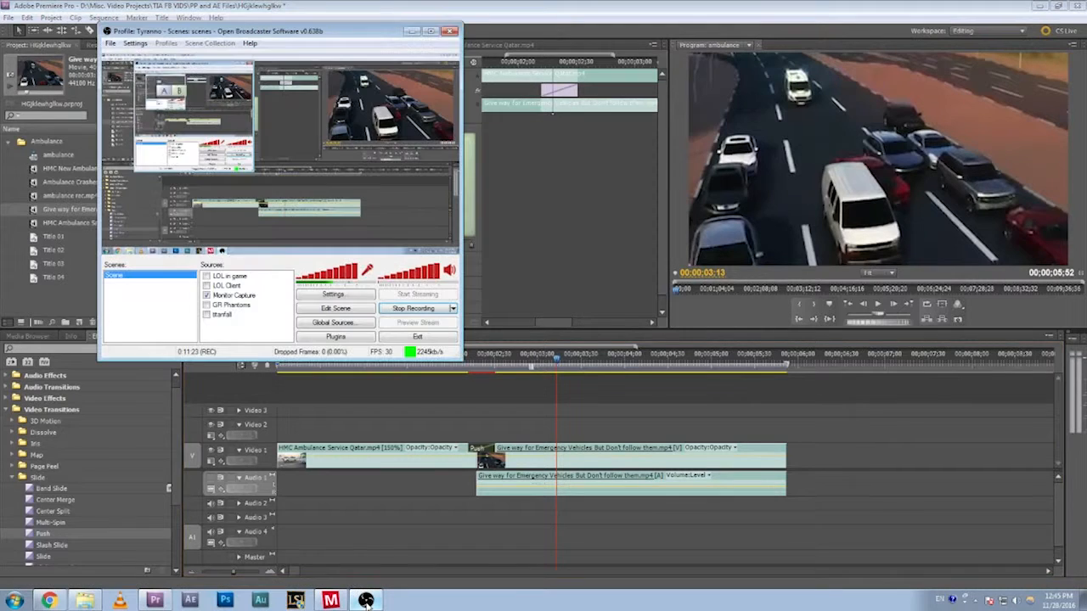